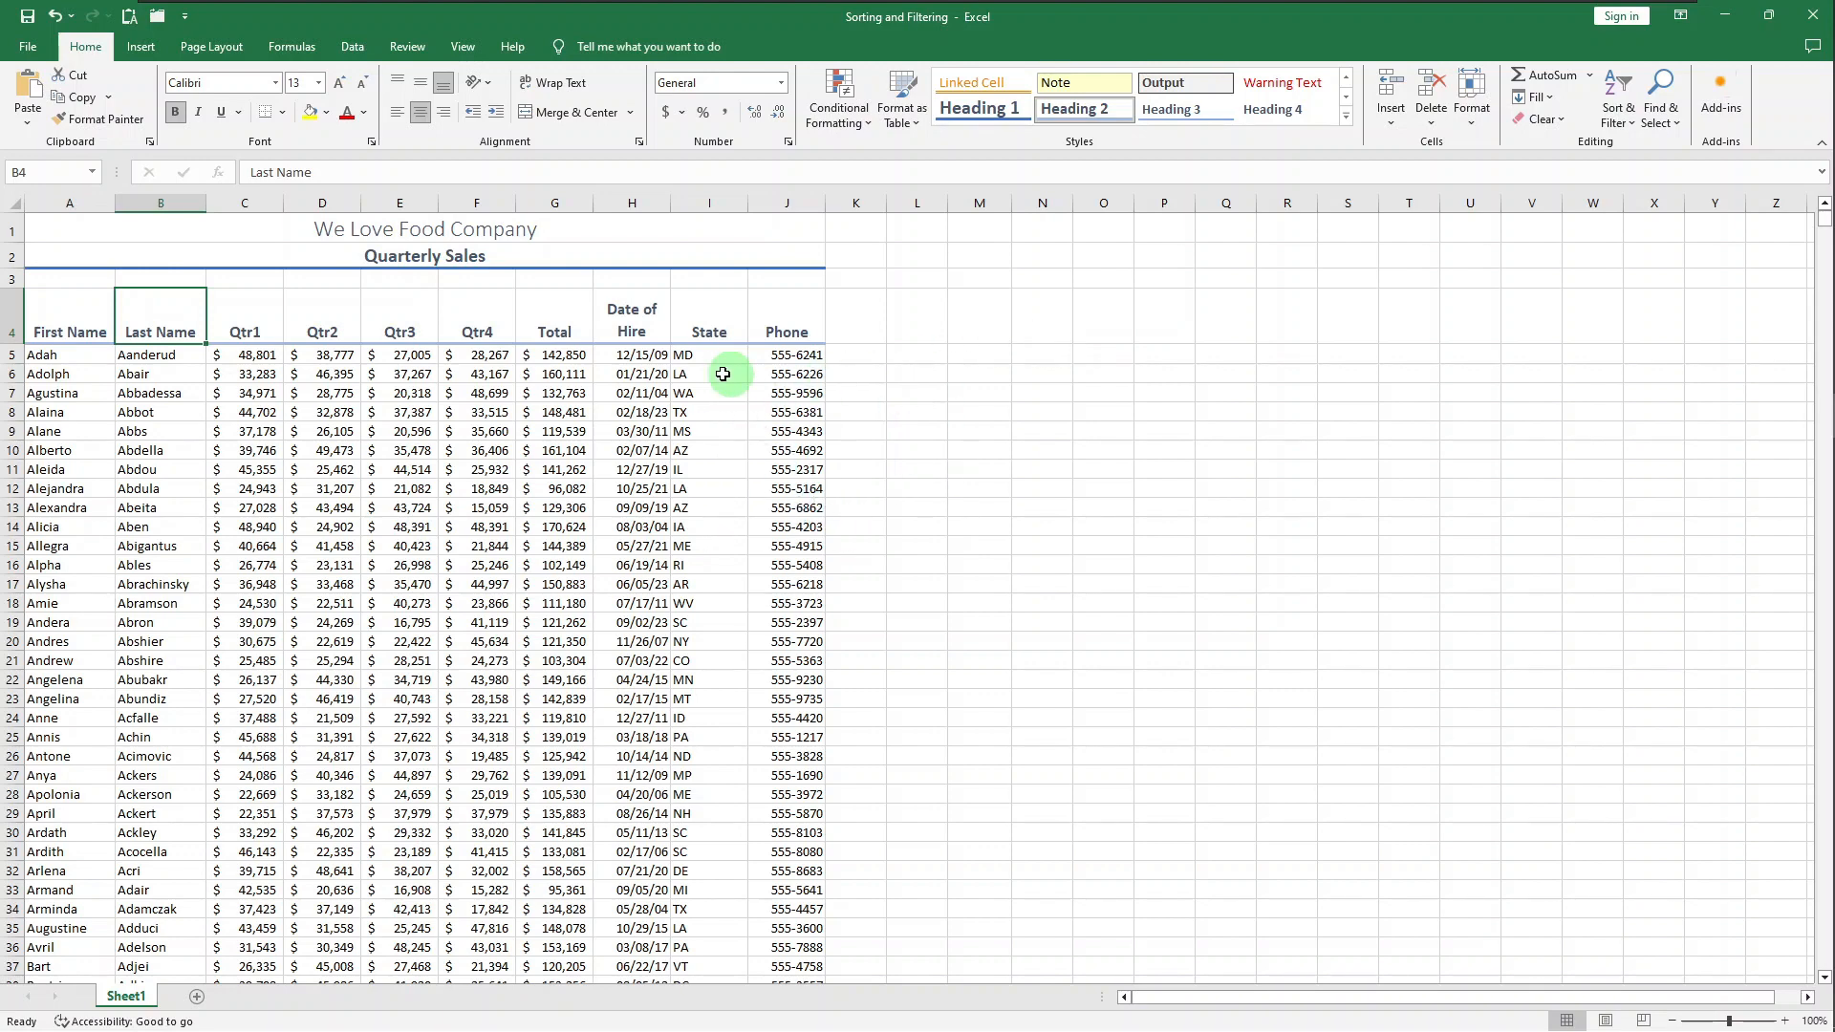
Step: Sort the sales table by the Total column from smallest to largest
left_click(572, 356)
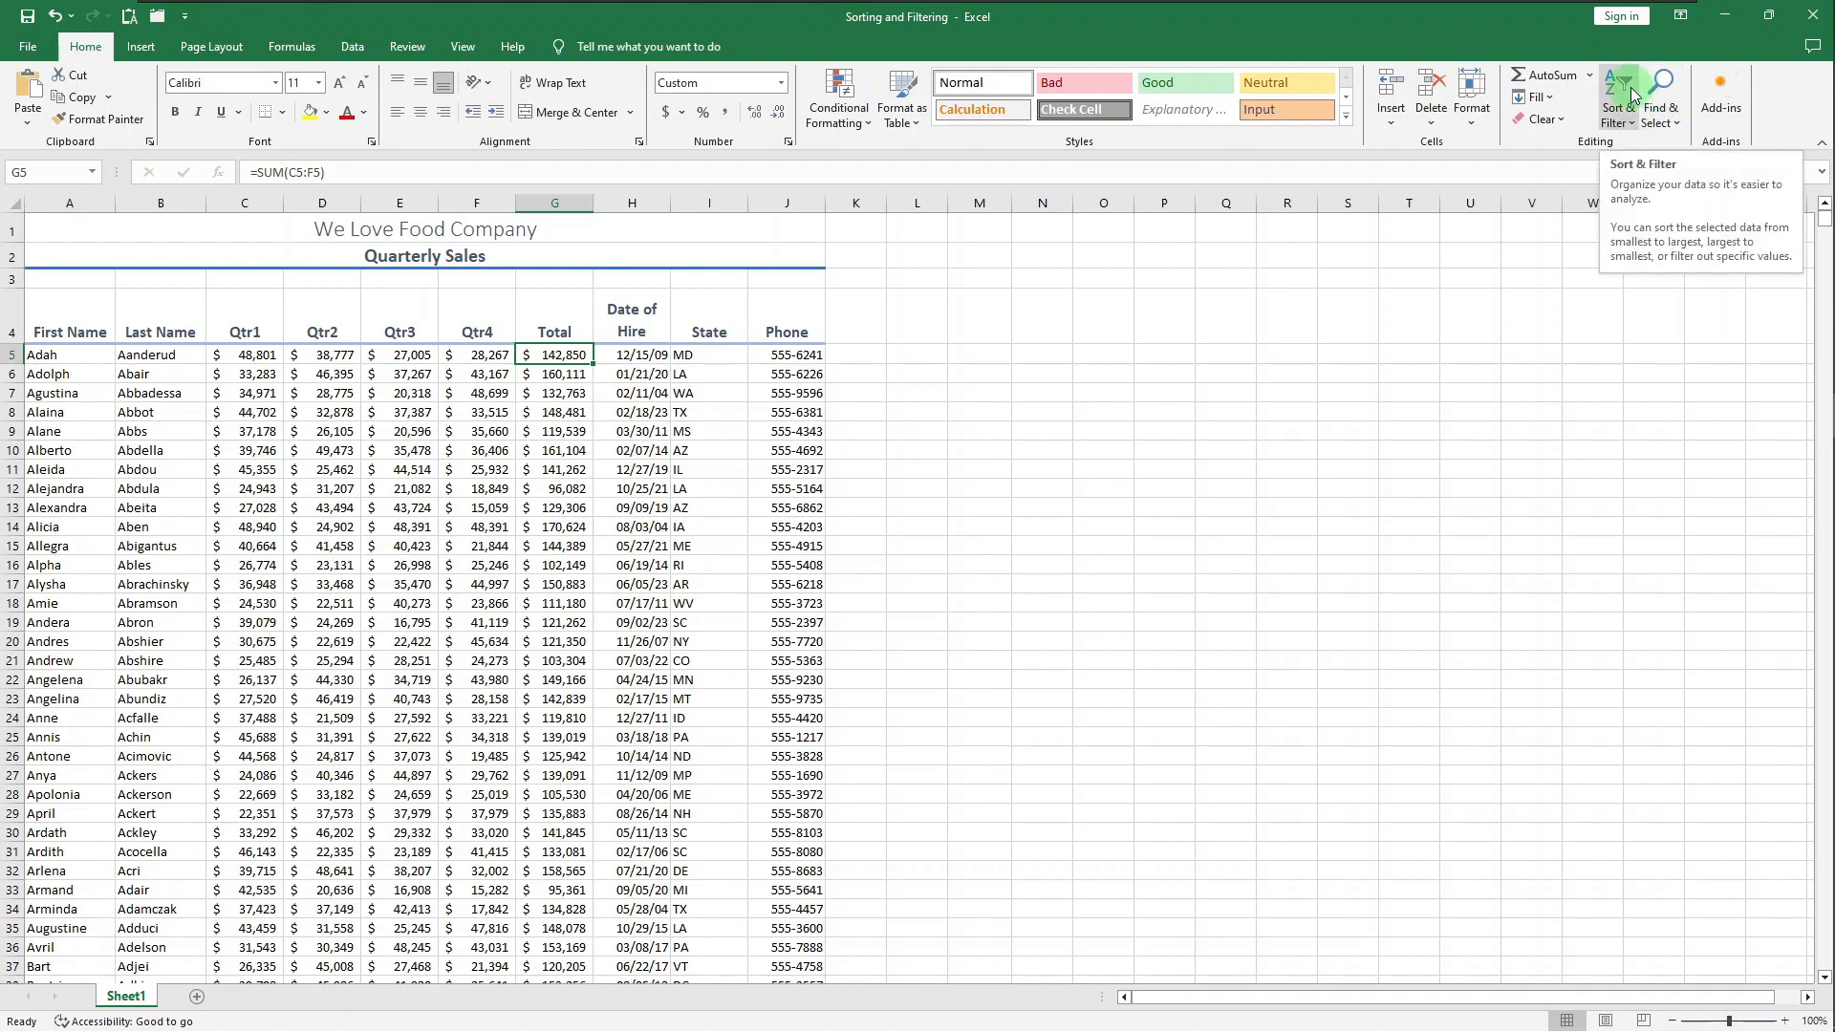
left_click(1631, 93)
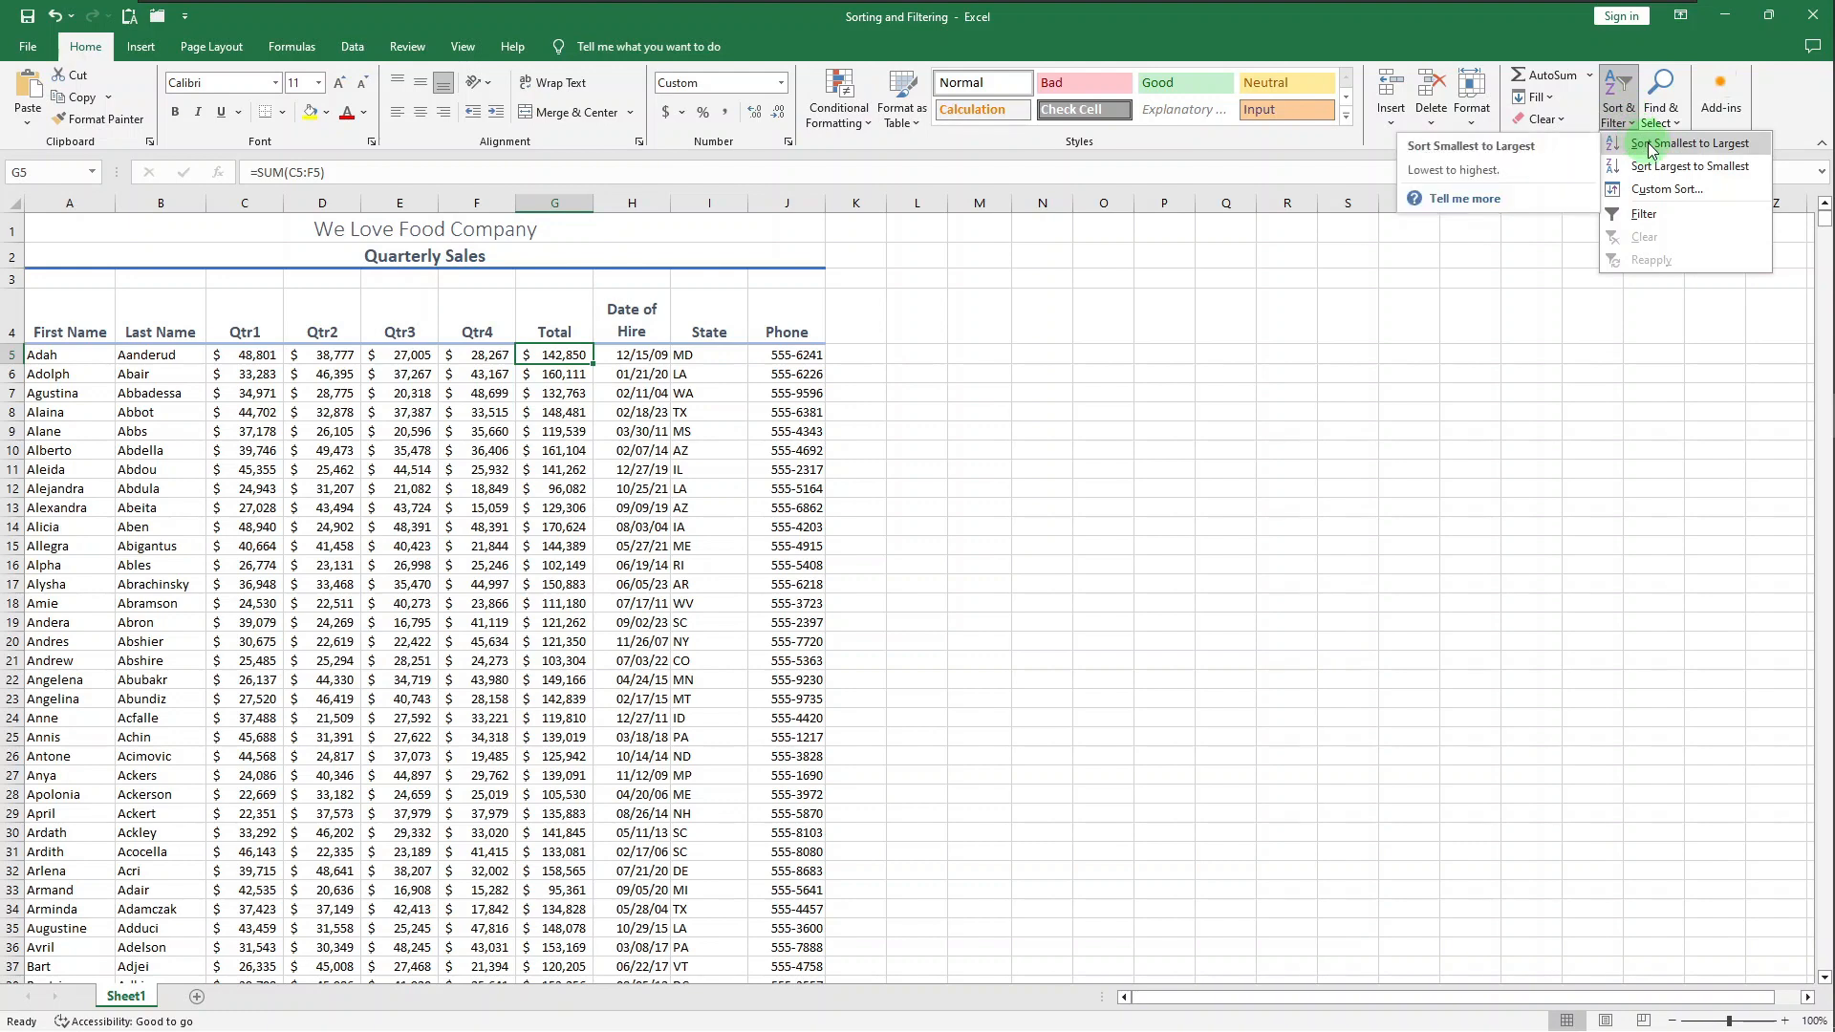
left_click(1650, 149)
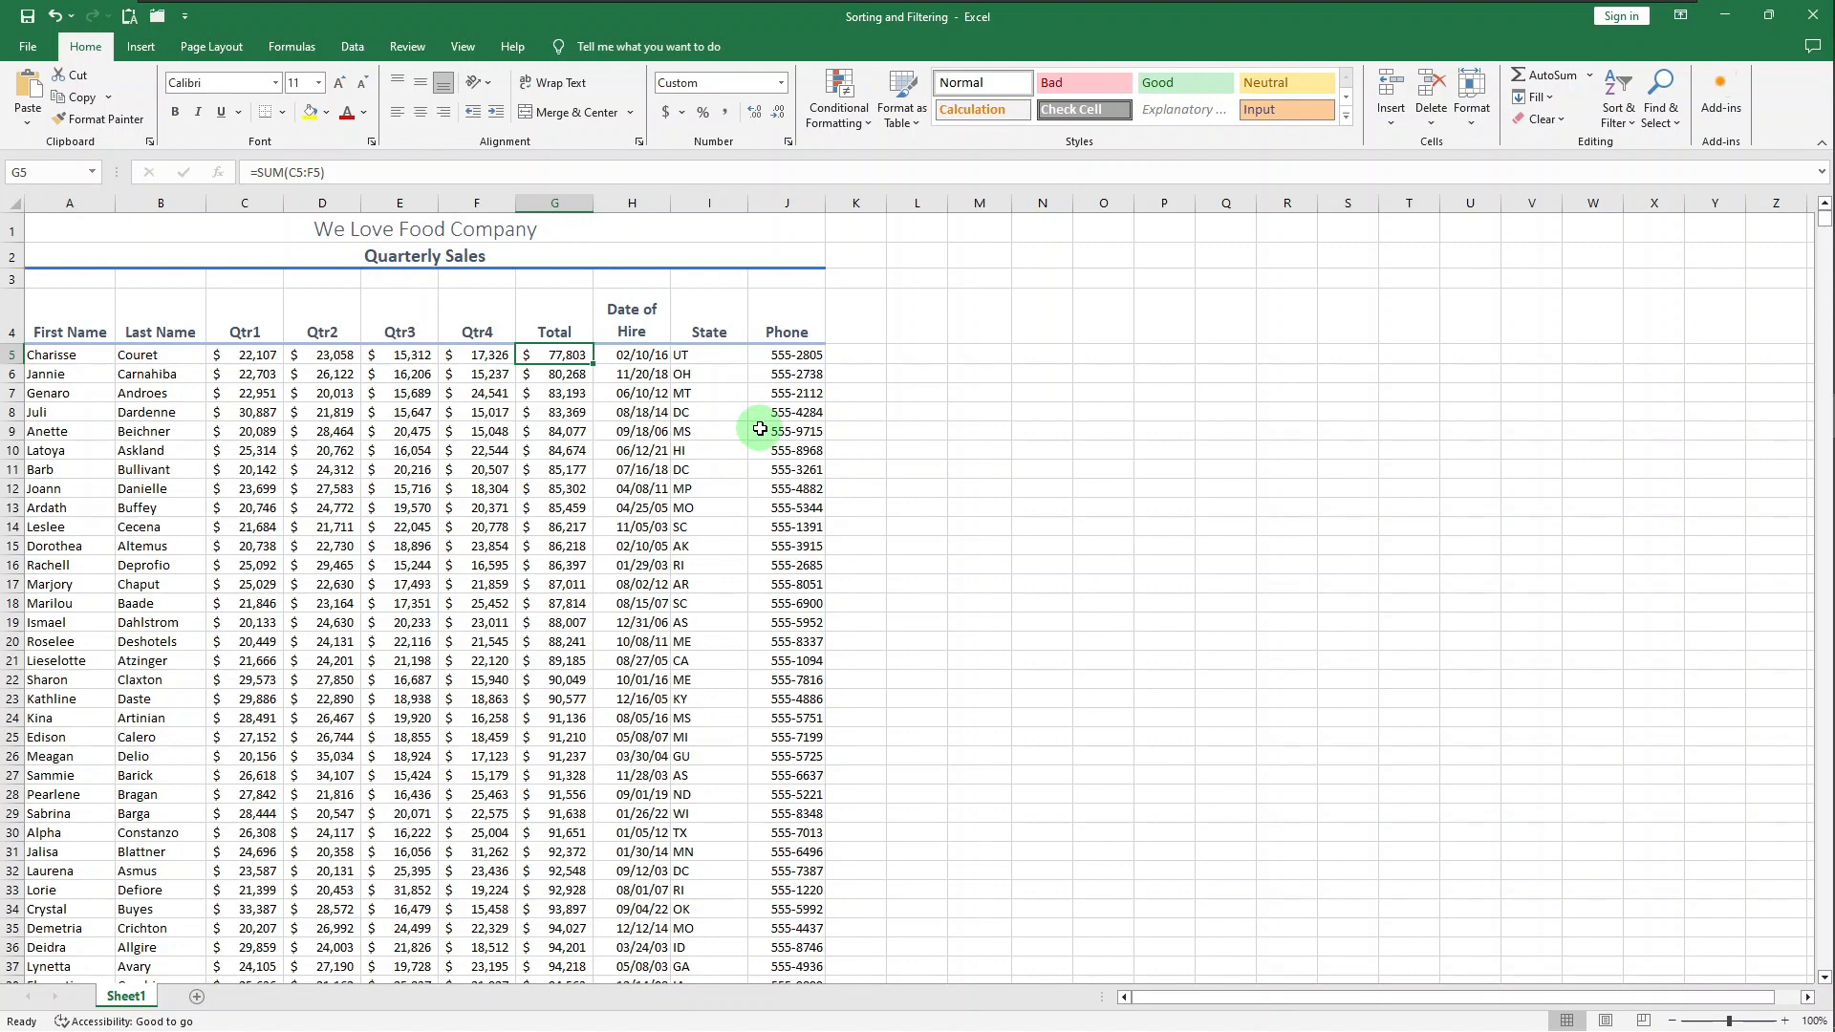
Step: Sort the sales table by Date of Hire from newest to oldest
right_click(638, 358)
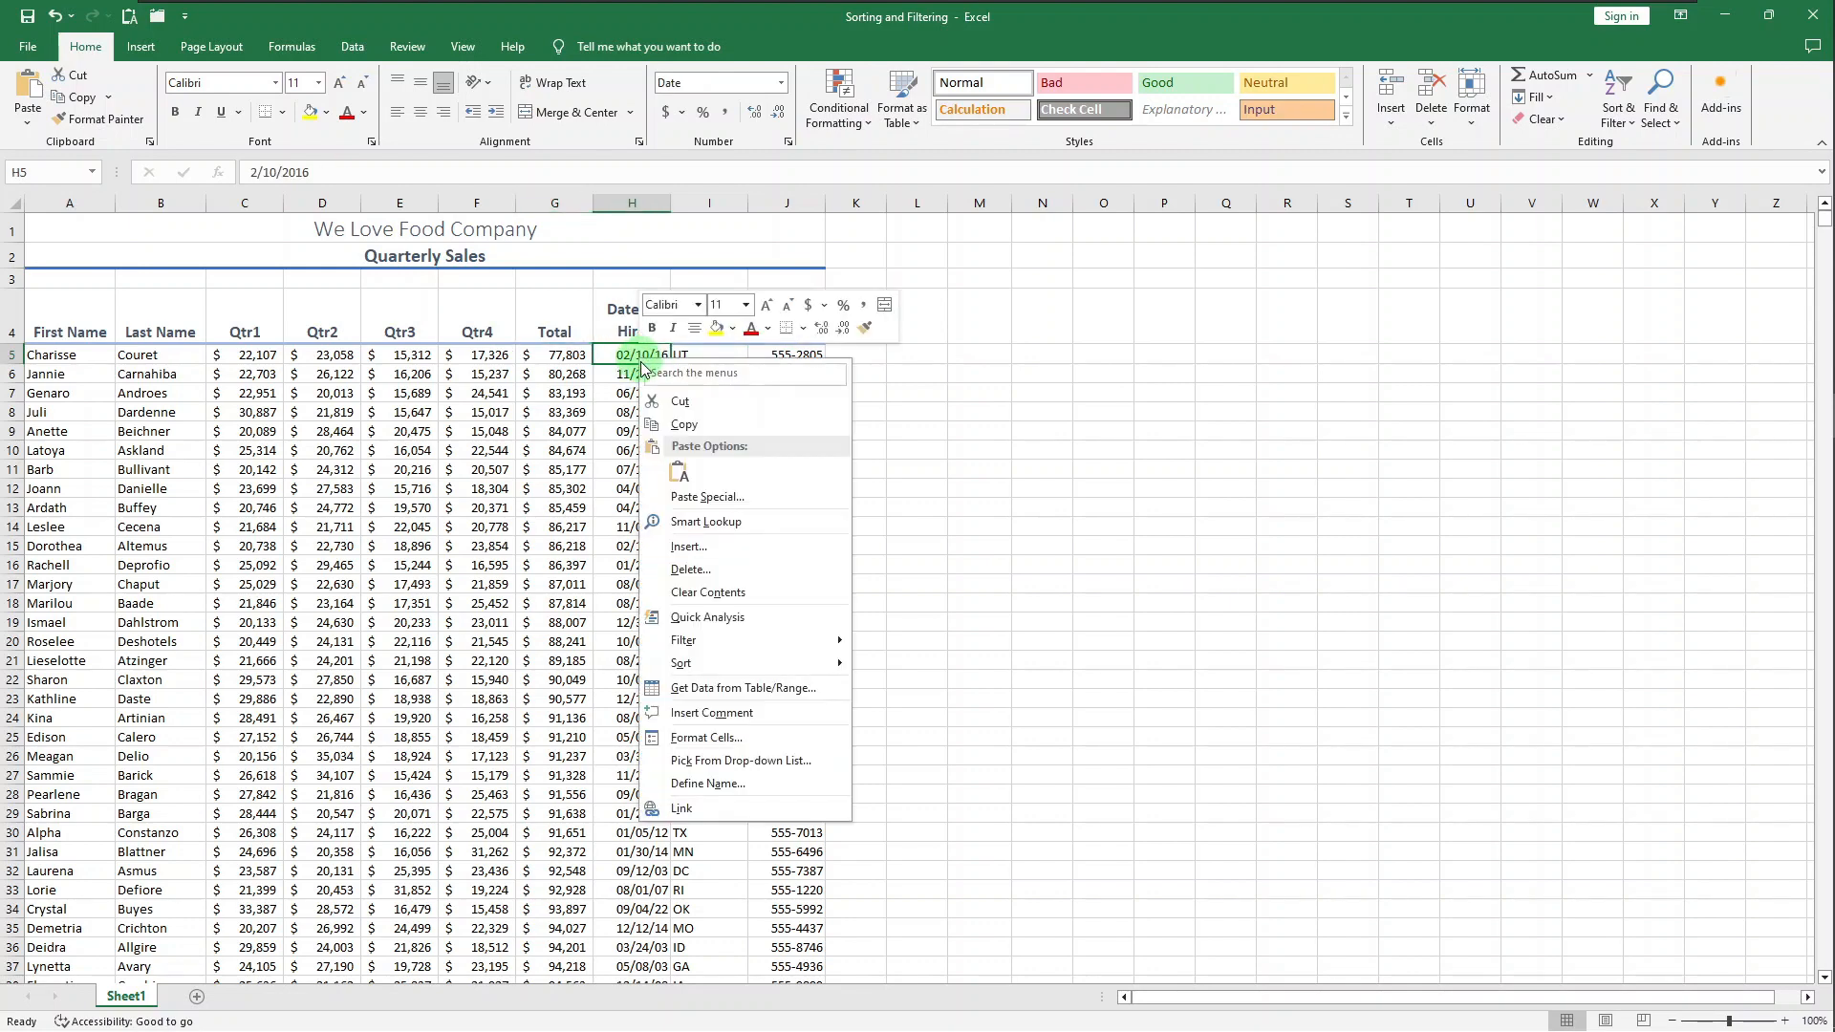
mouse_move(807, 660)
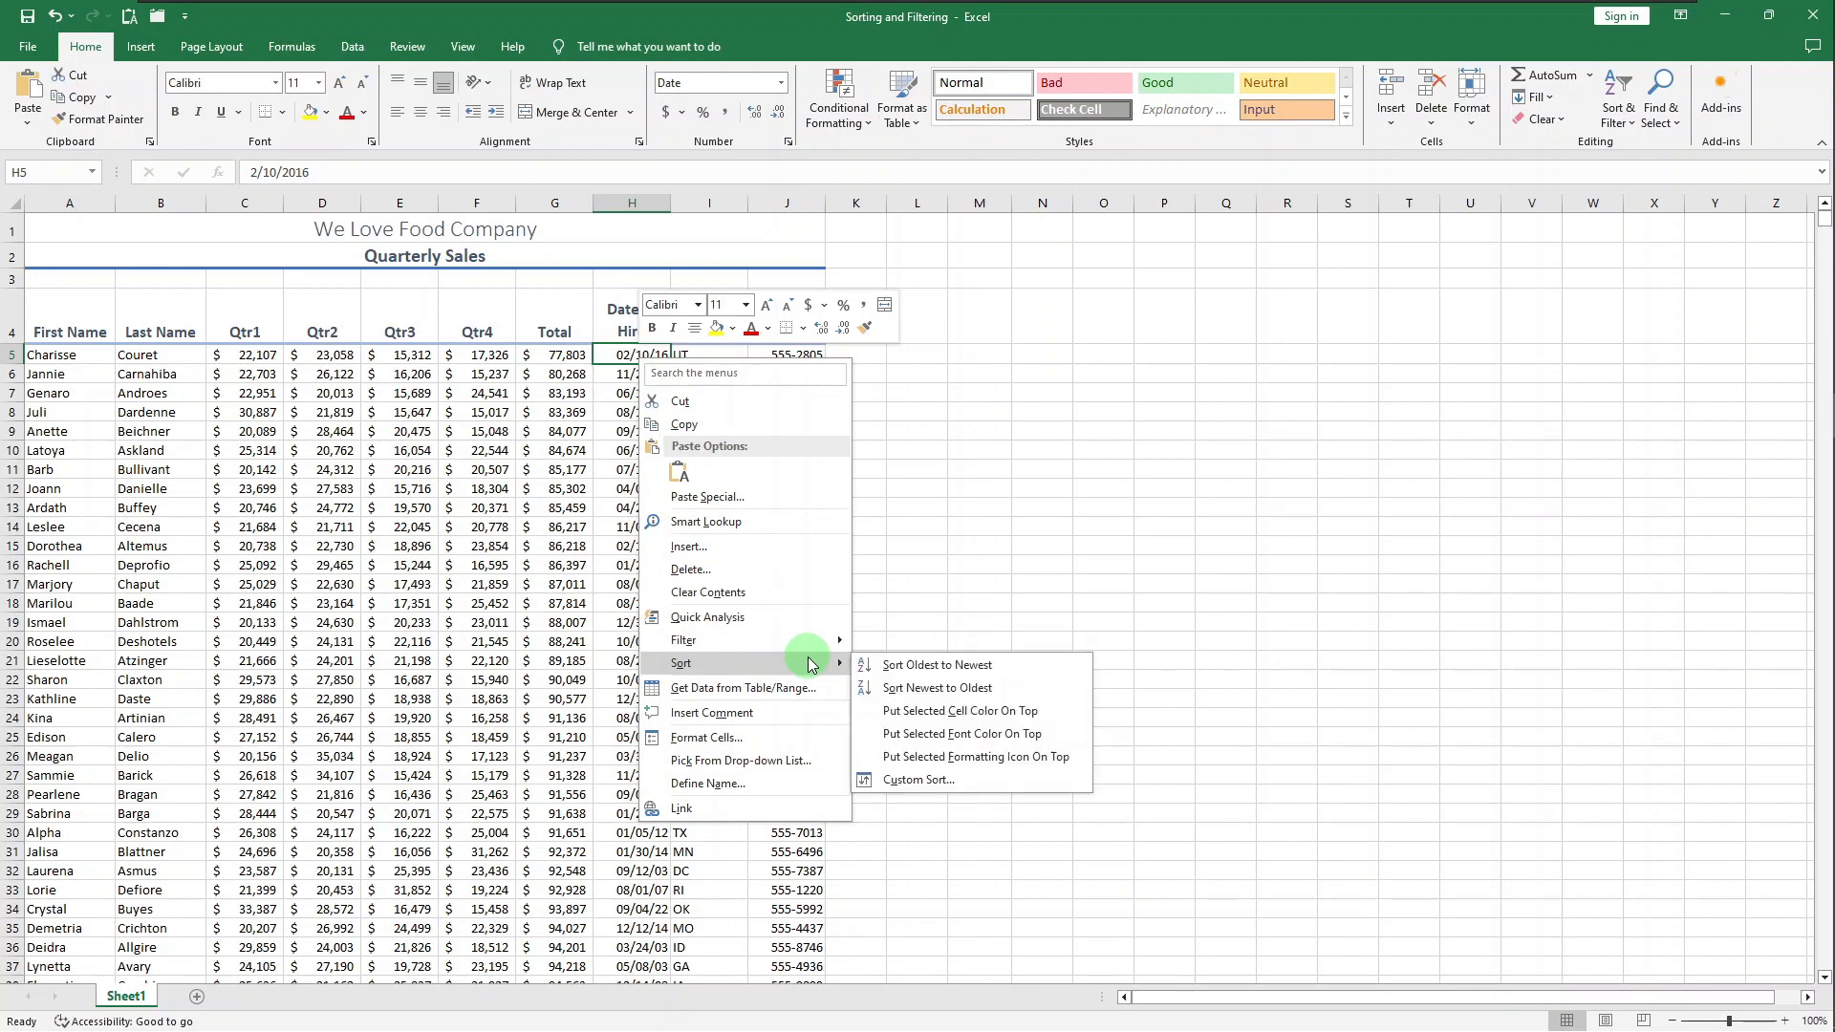
left_click(949, 695)
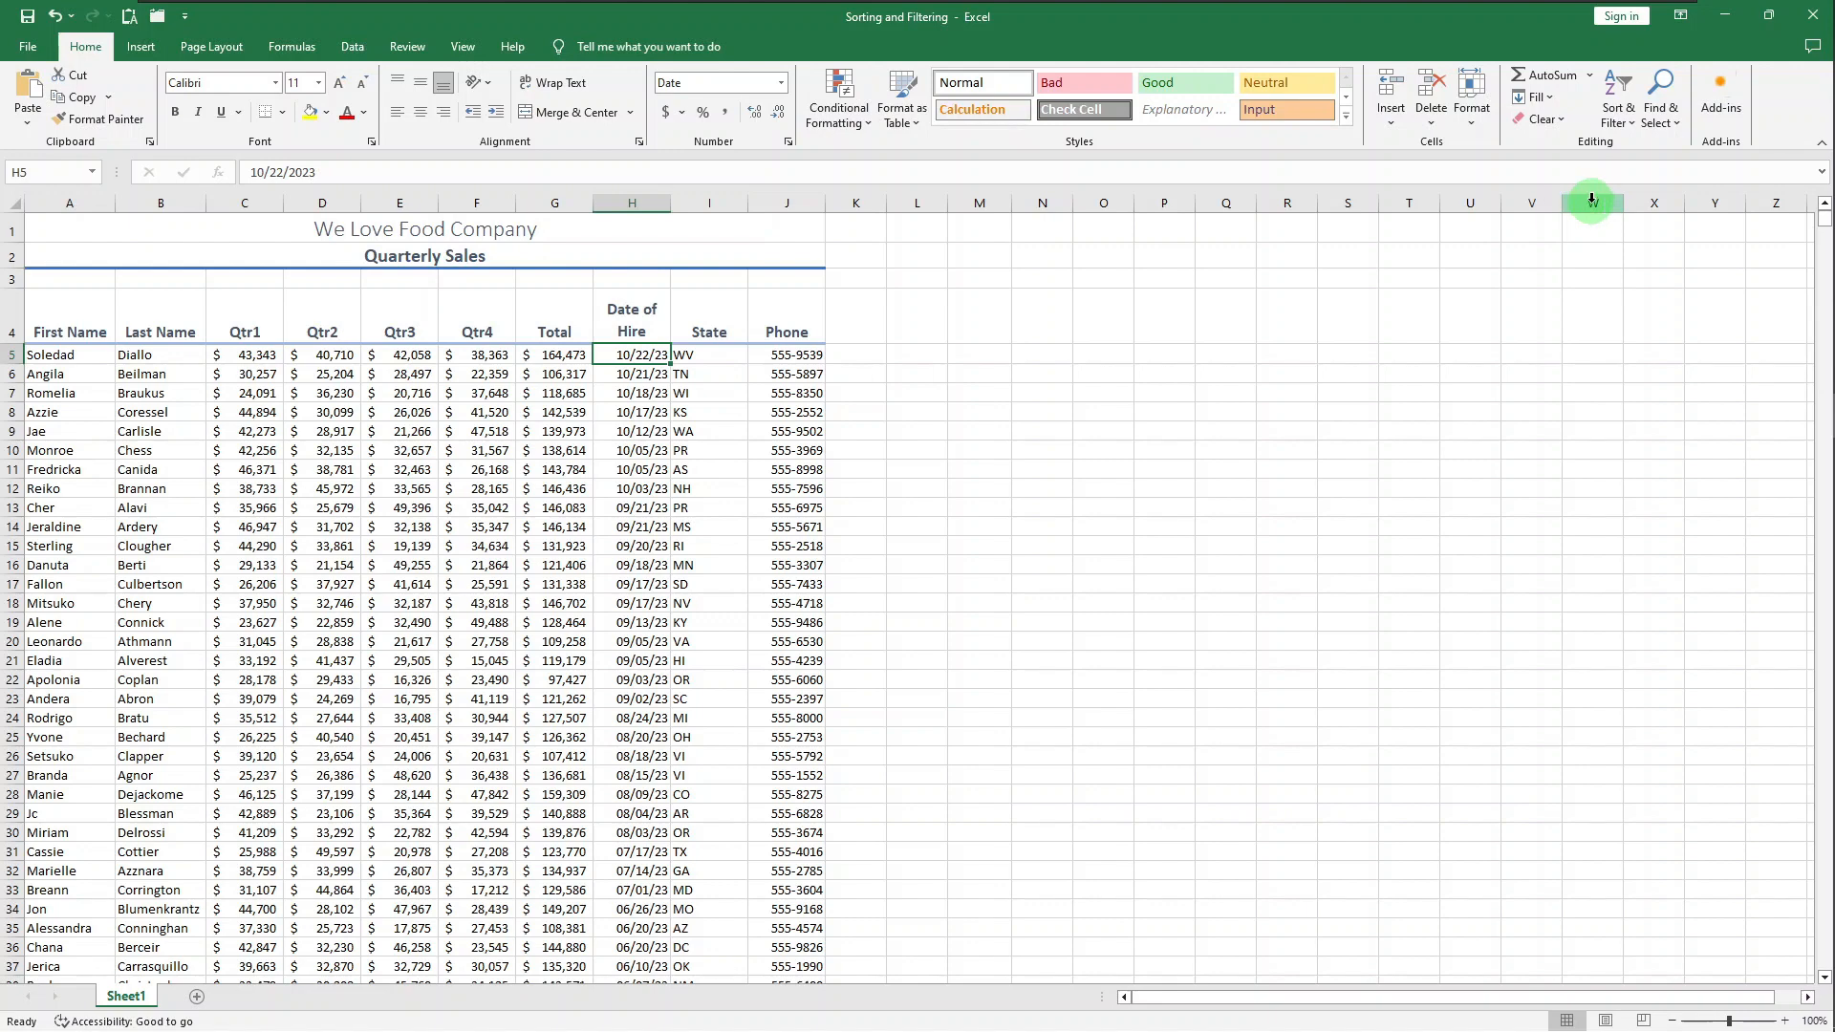
Step: Start a custom sort of the table with State as the first sort level, ordered A to Z
left_click(1619, 122)
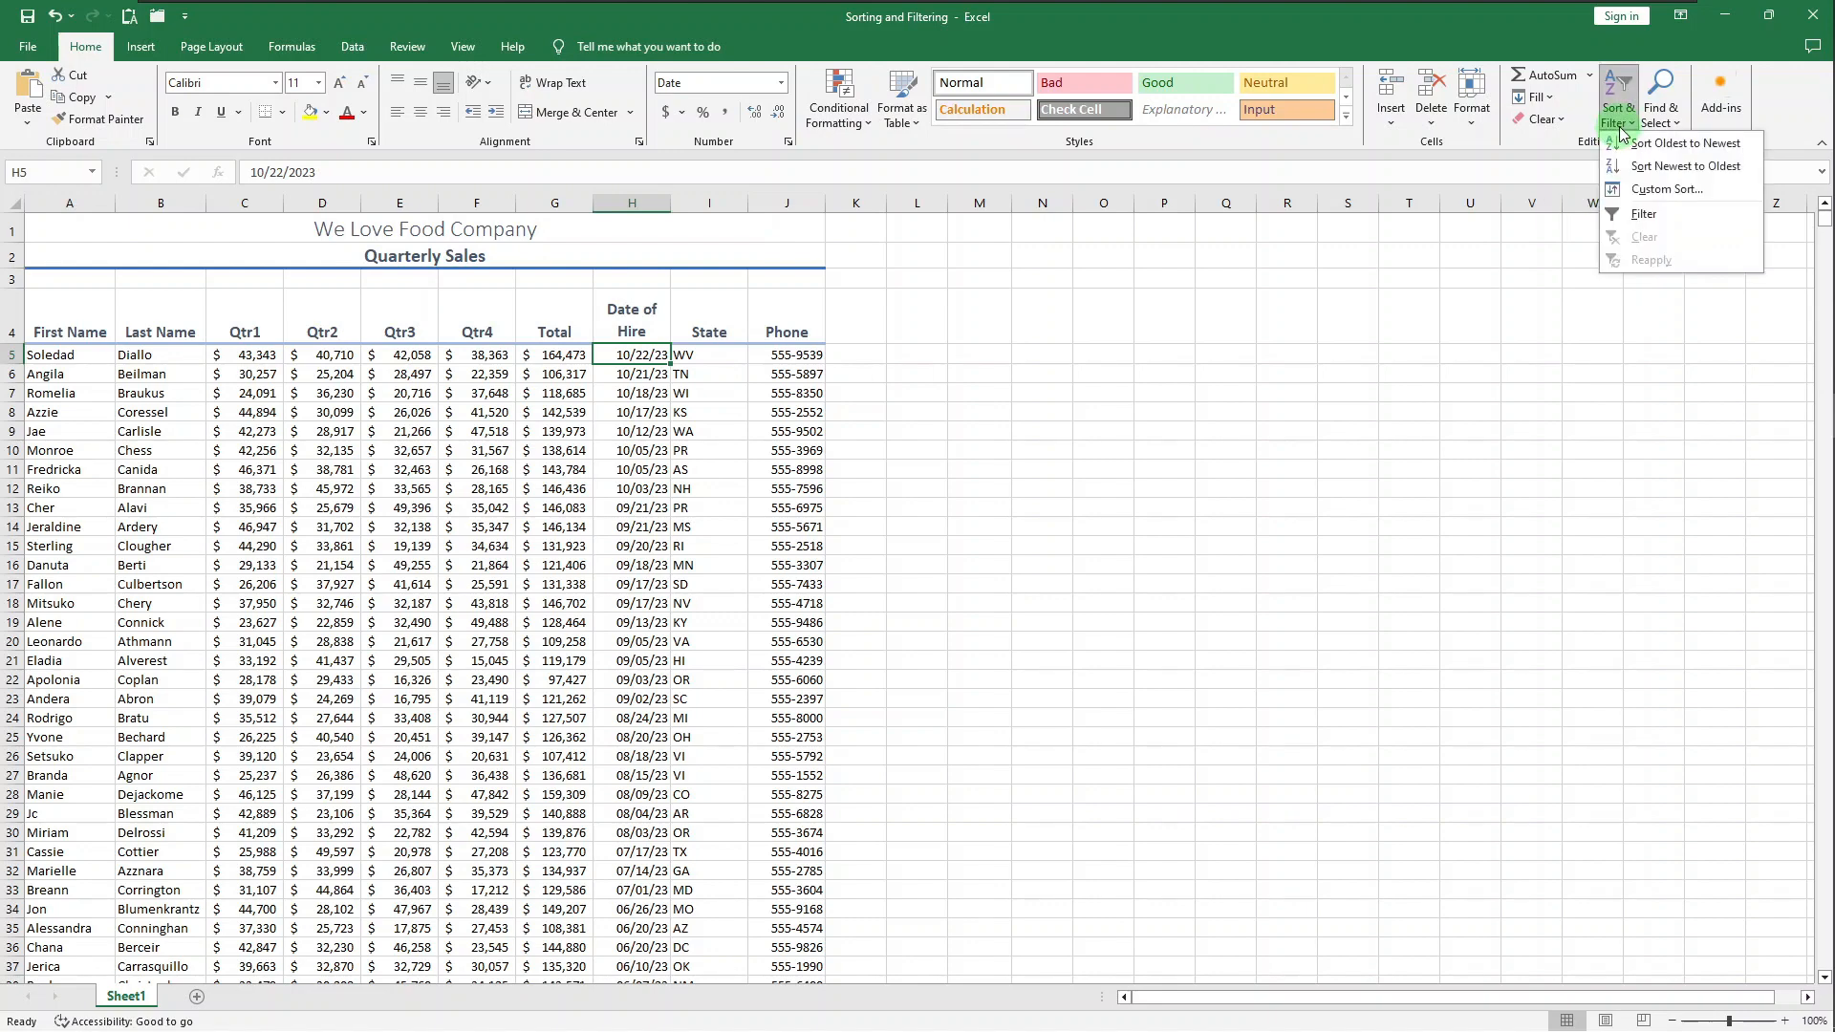
left_click(1661, 192)
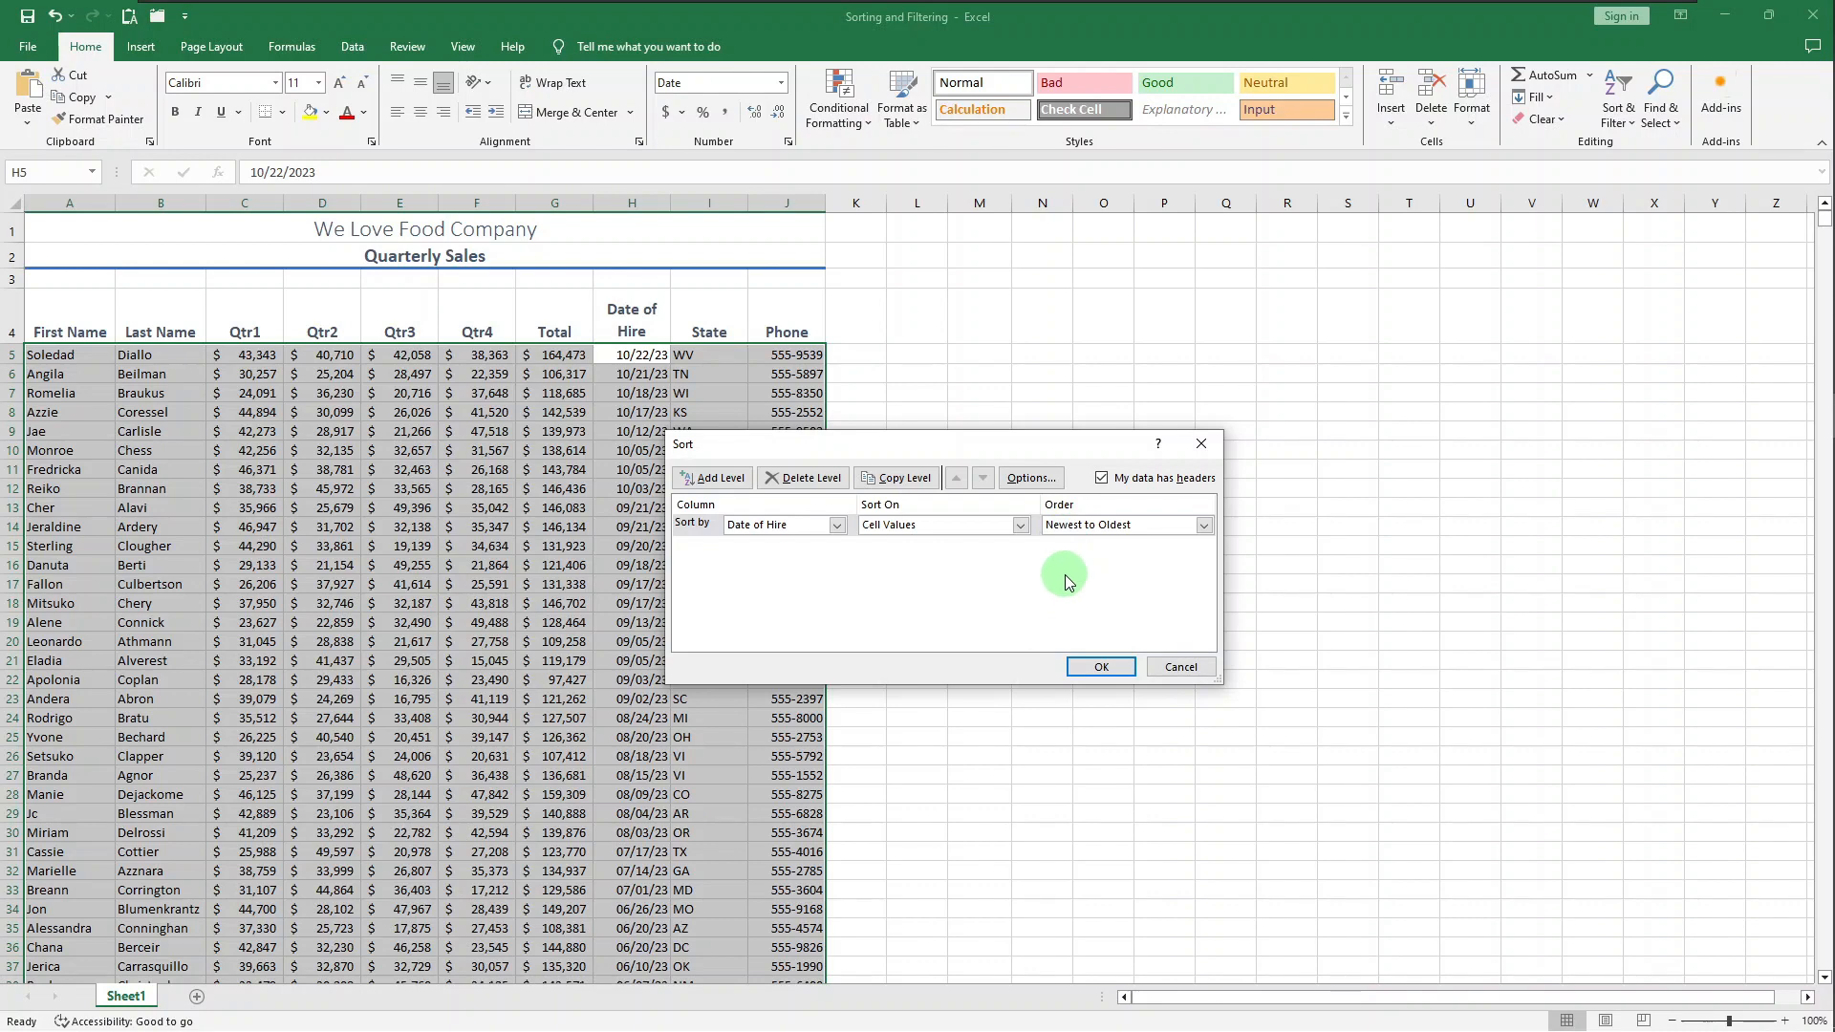
left_click(837, 527)
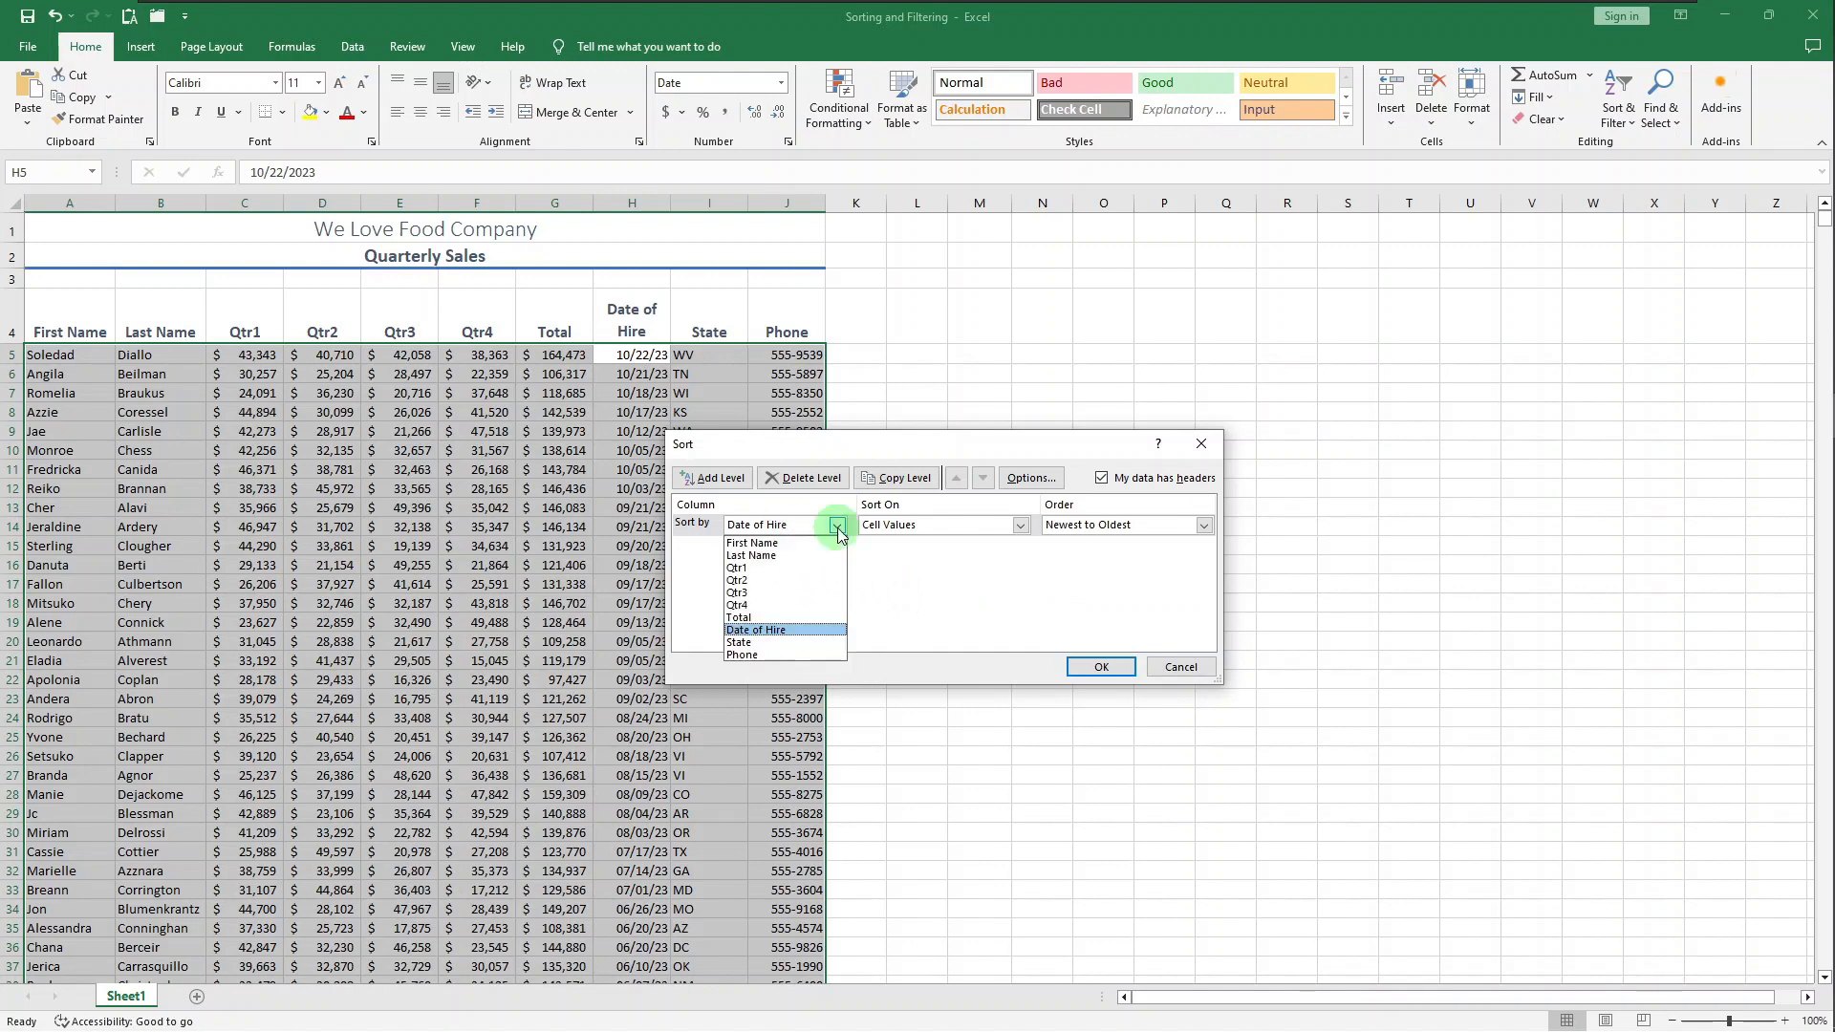
left_click(806, 639)
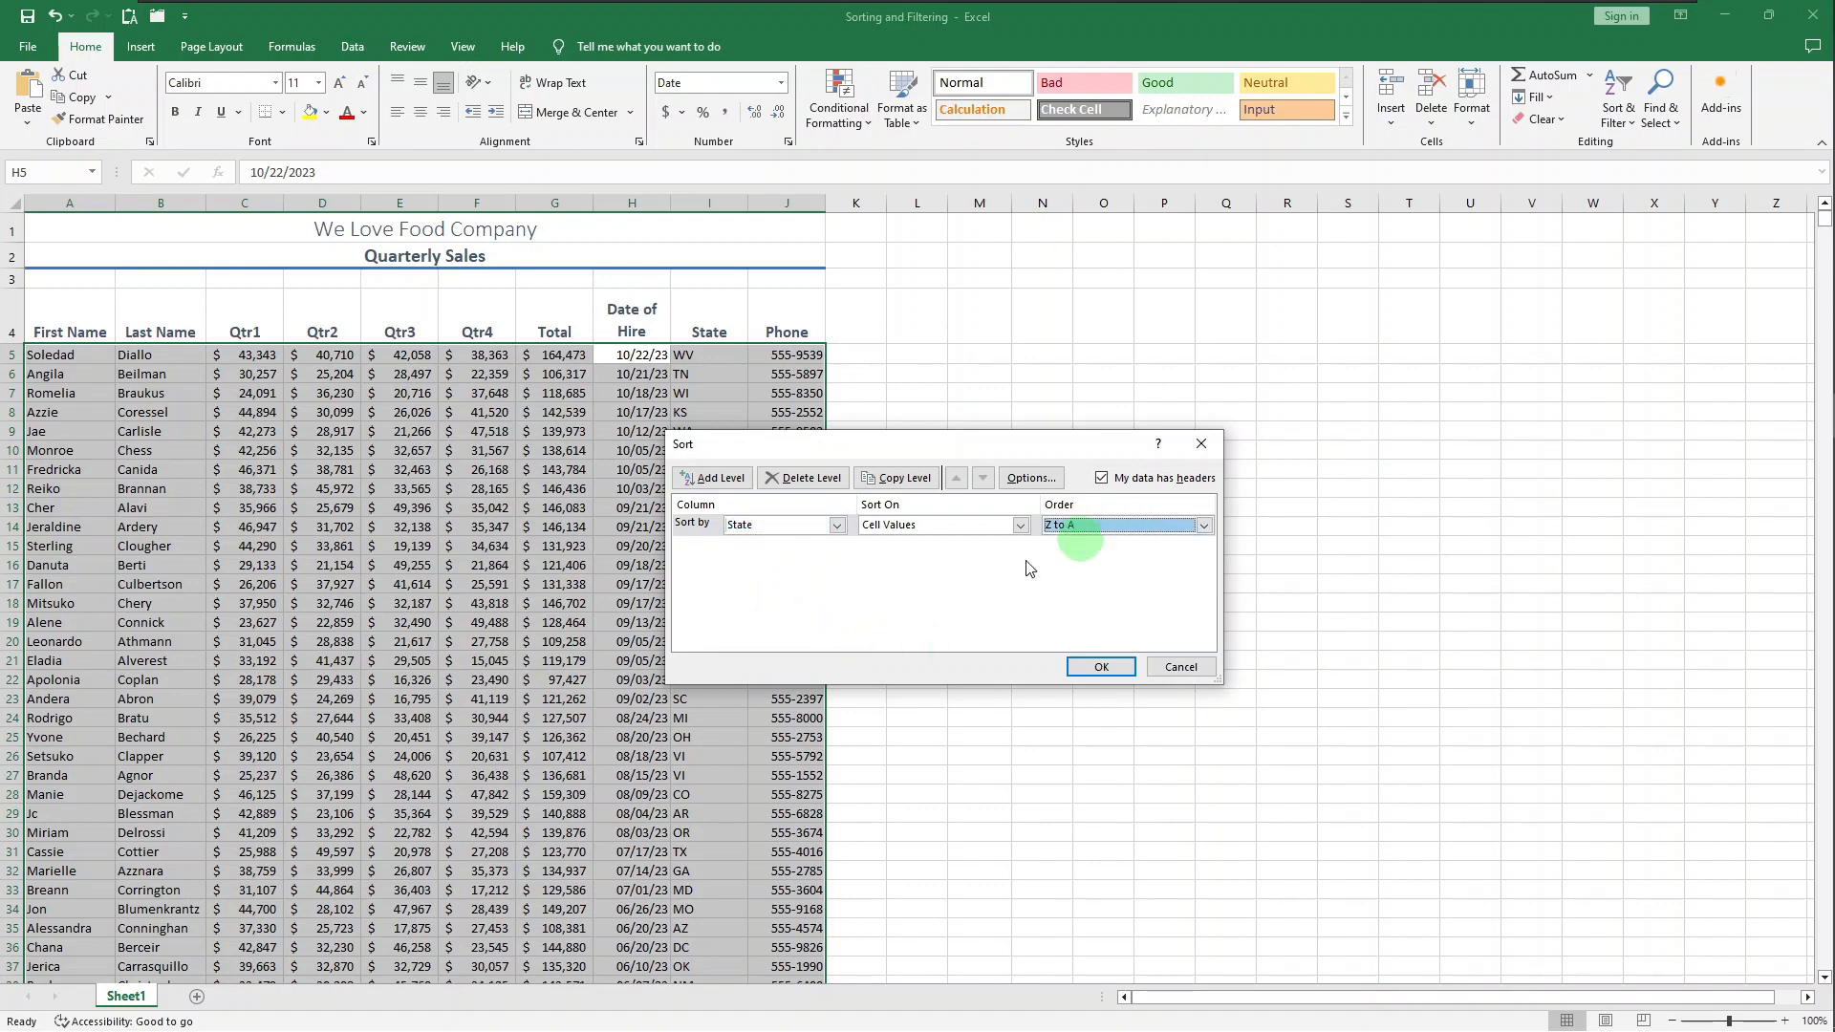
left_click(1076, 525)
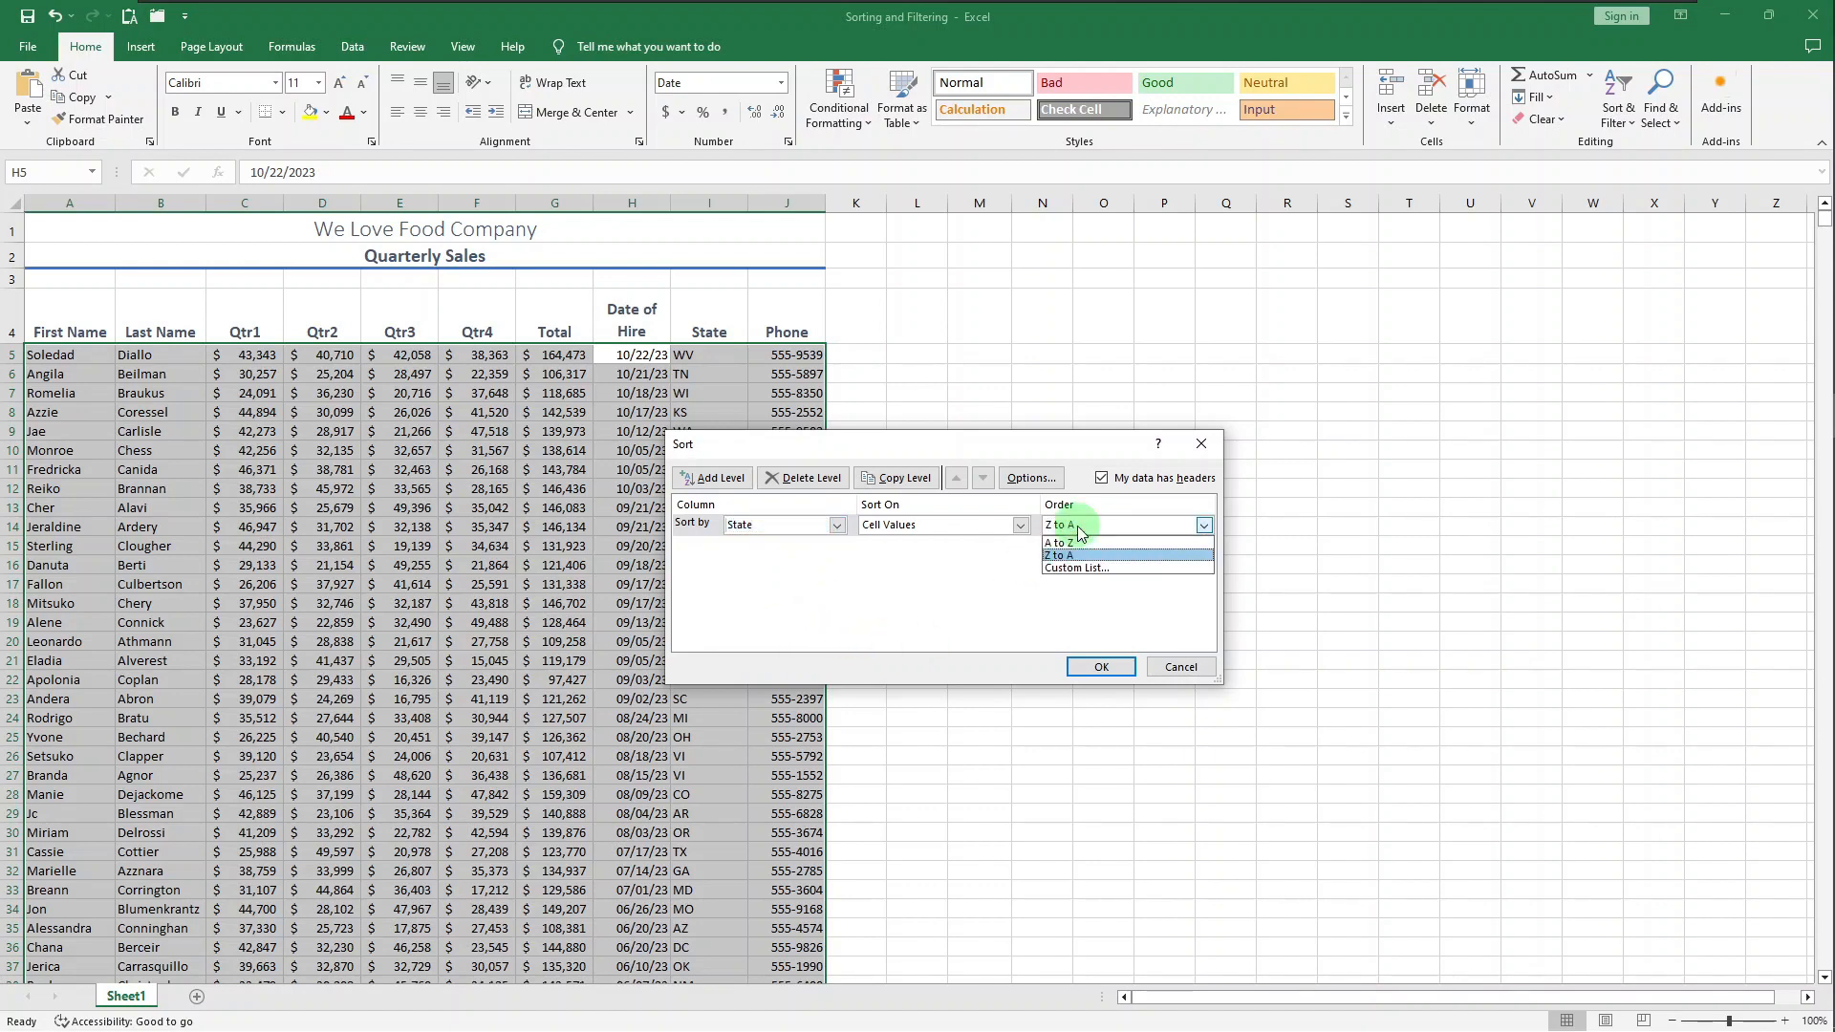
left_click(1081, 539)
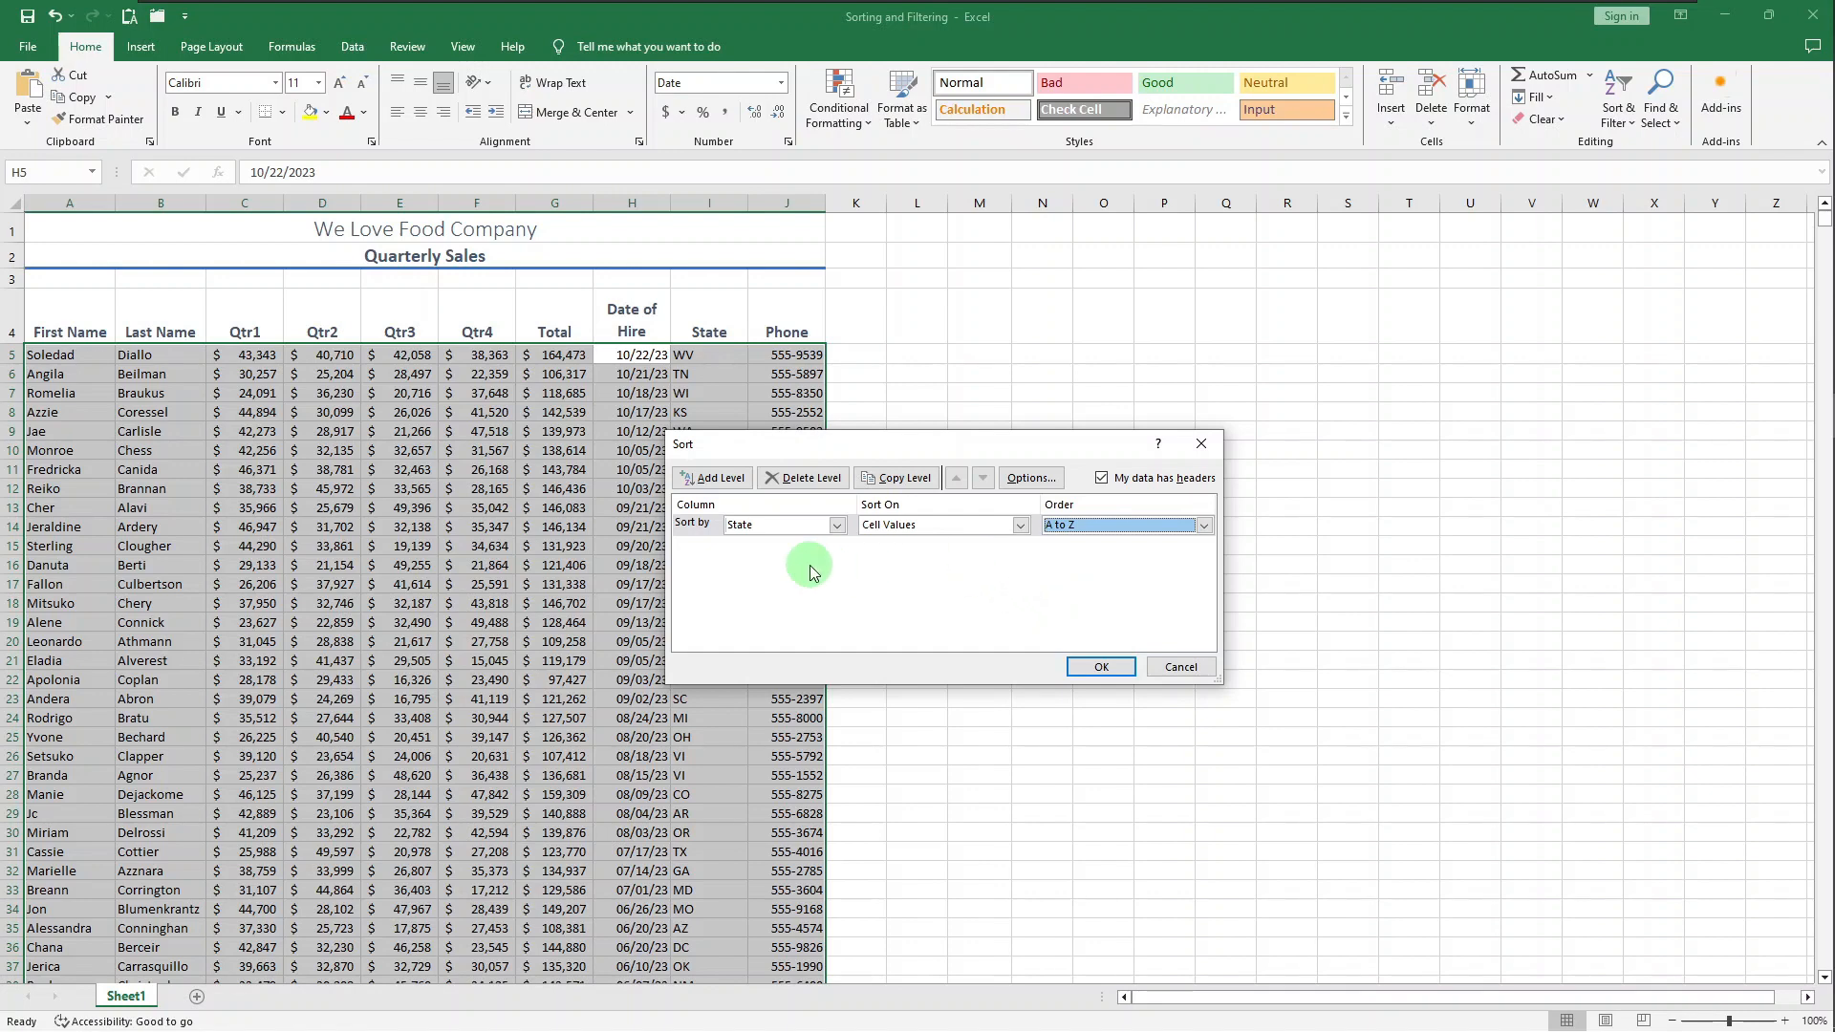
Step: Add a second sort level on Total, ordered Largest to Smallest, and apply the custom sort
left_click(709, 490)
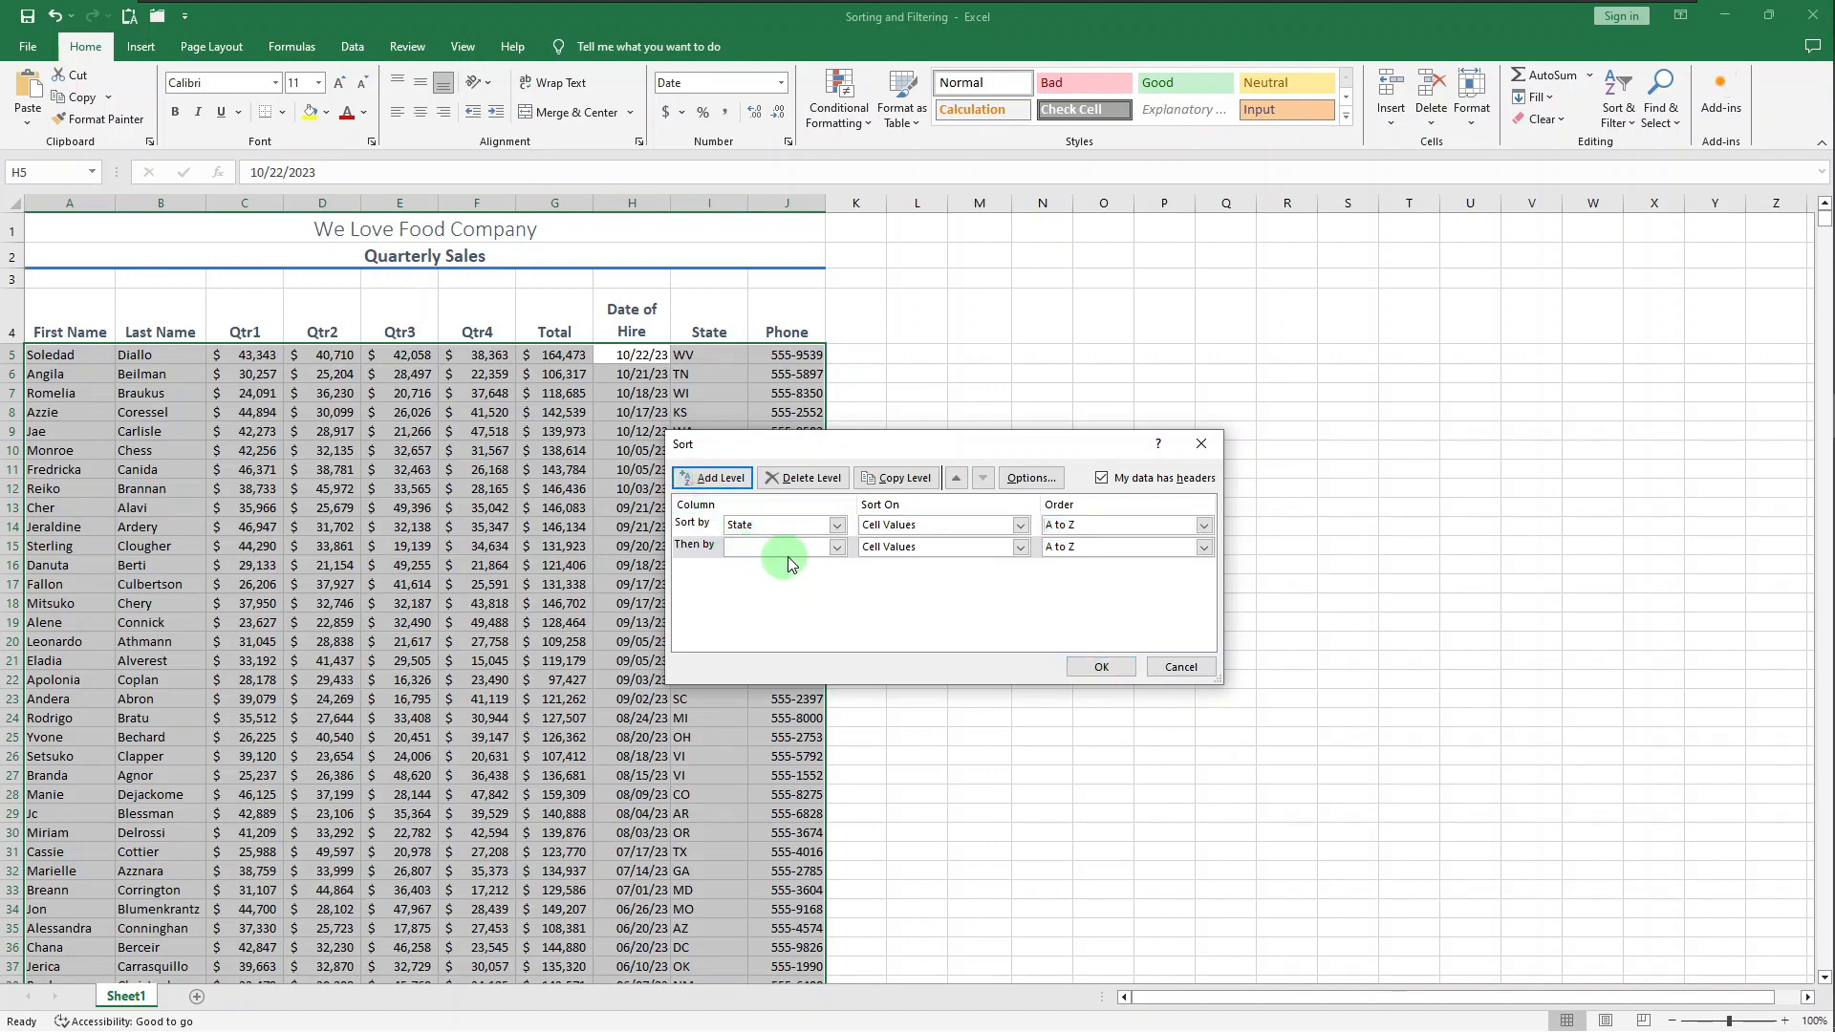
left_click(833, 549)
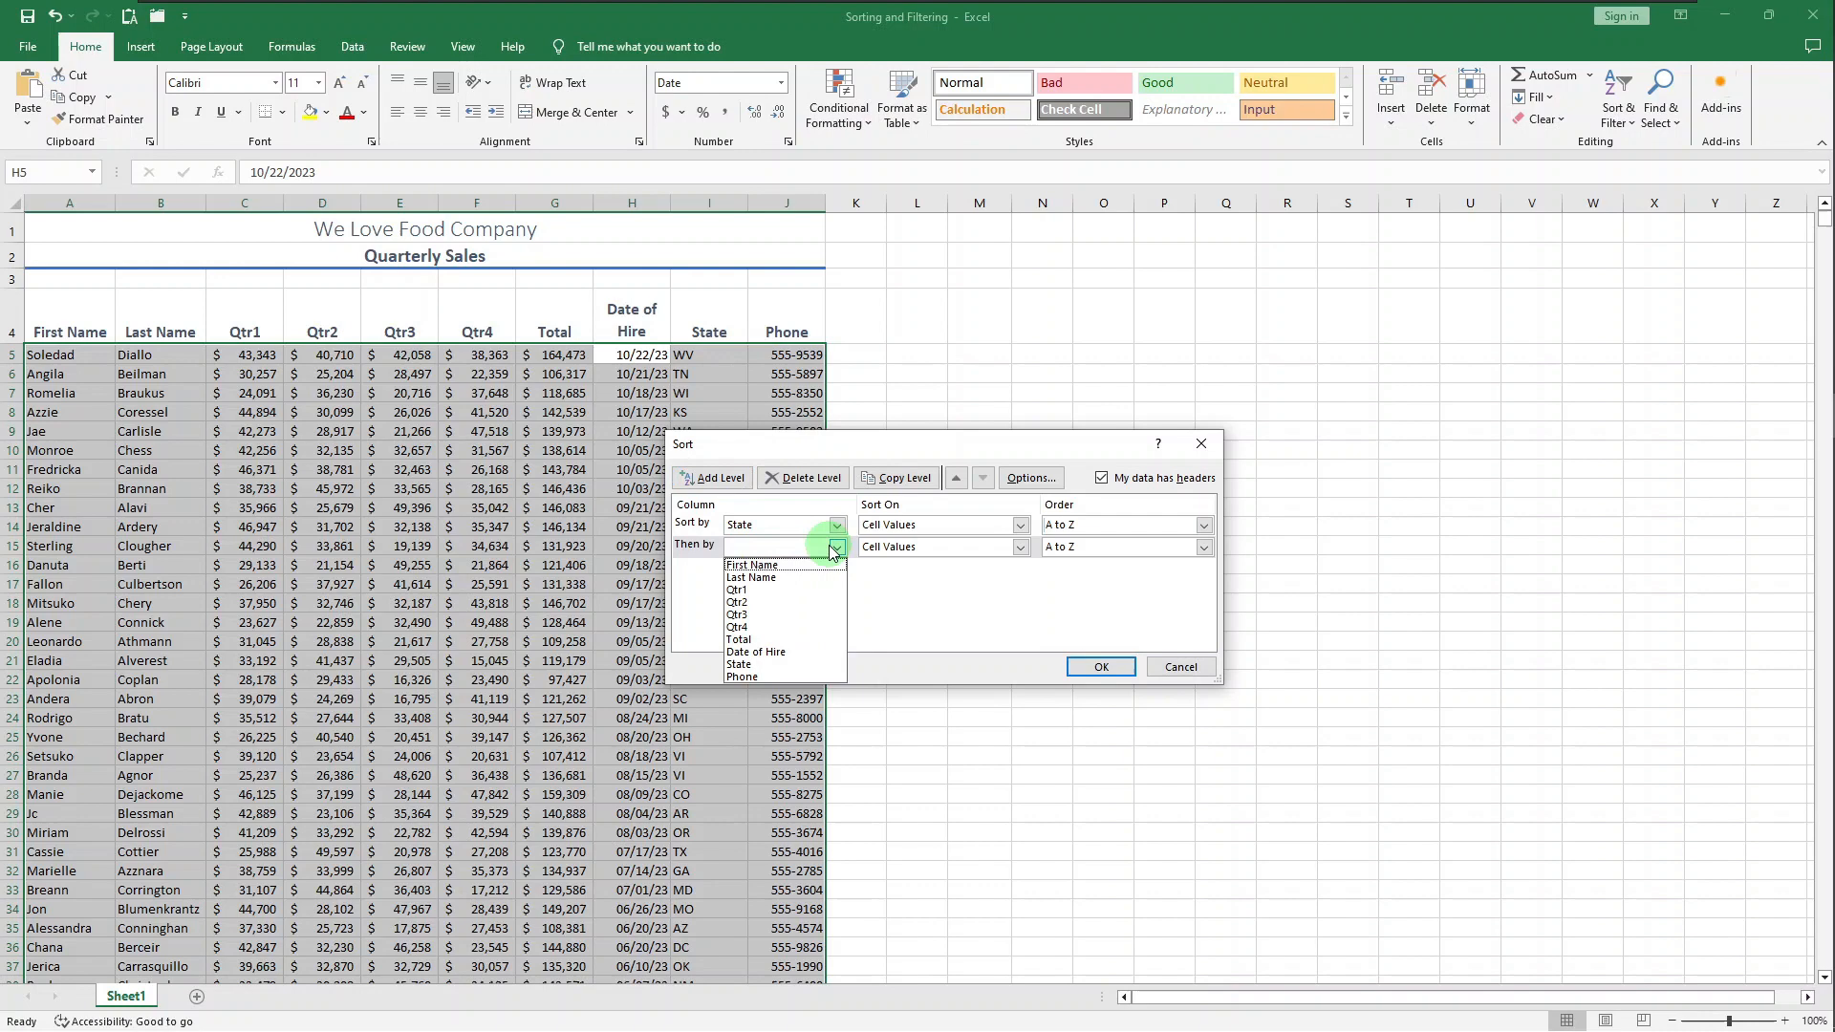
left_click(823, 639)
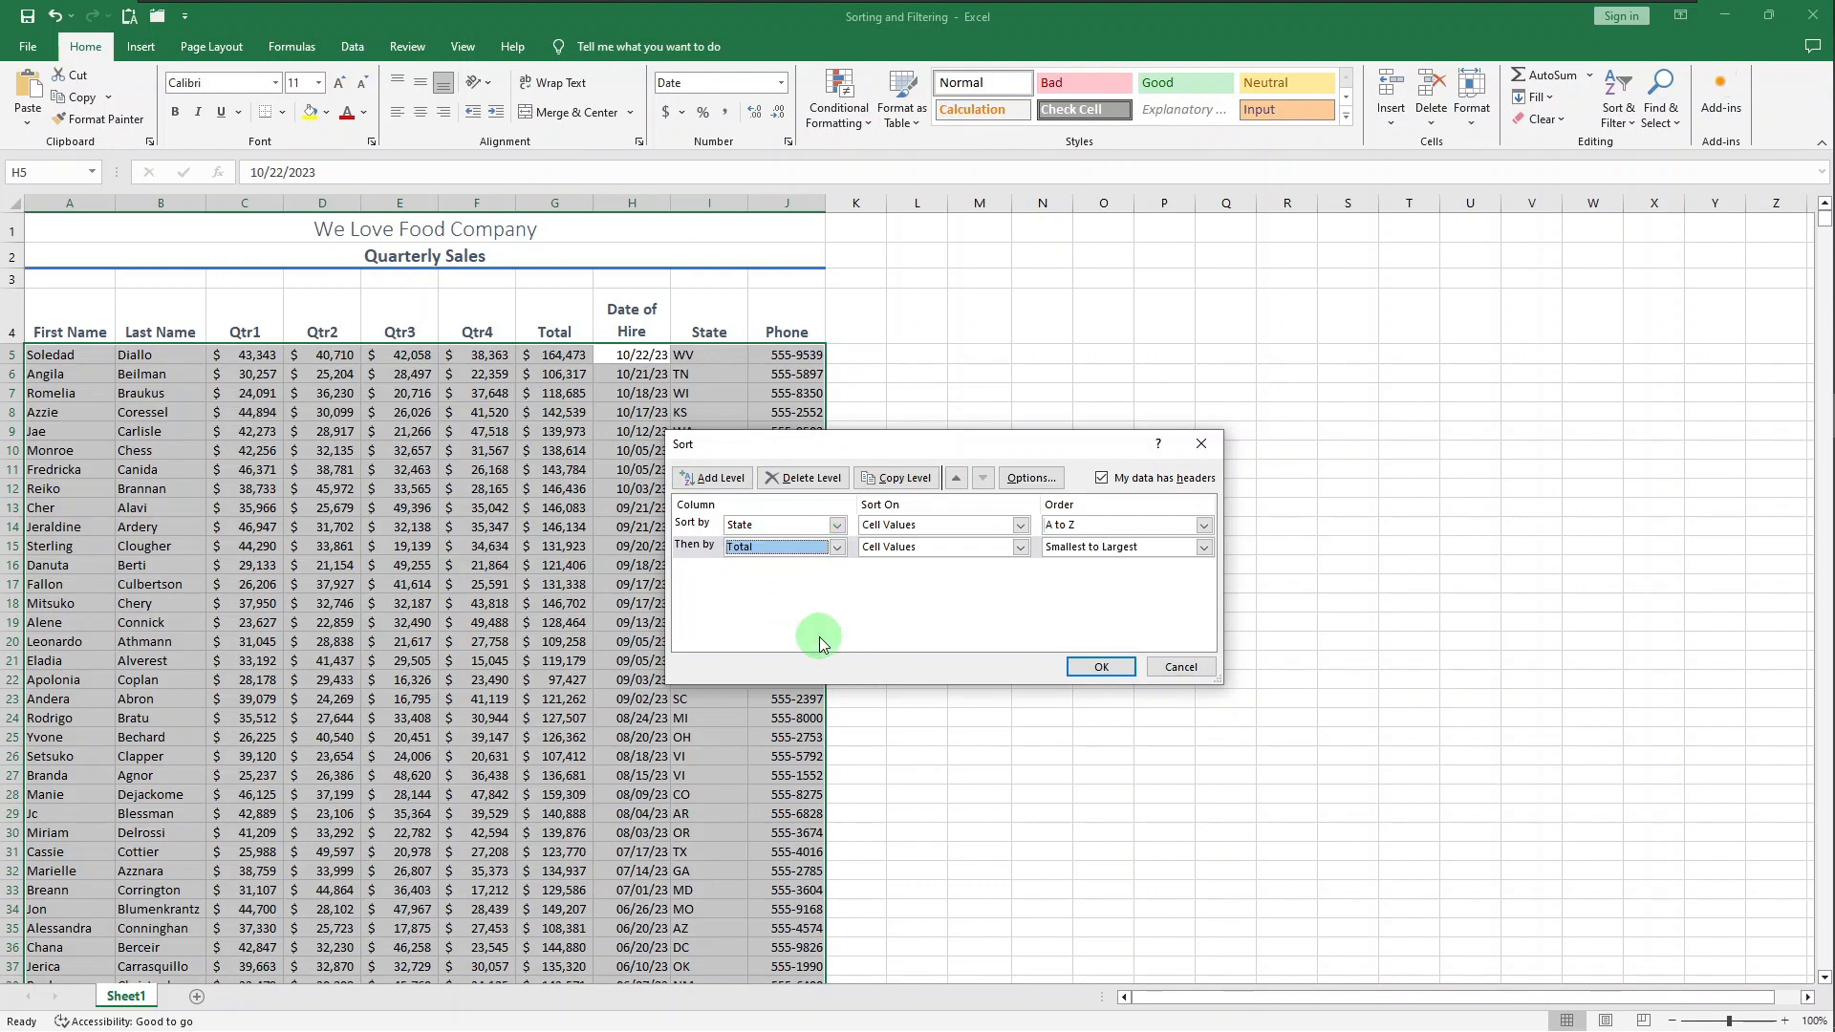
left_click(1166, 550)
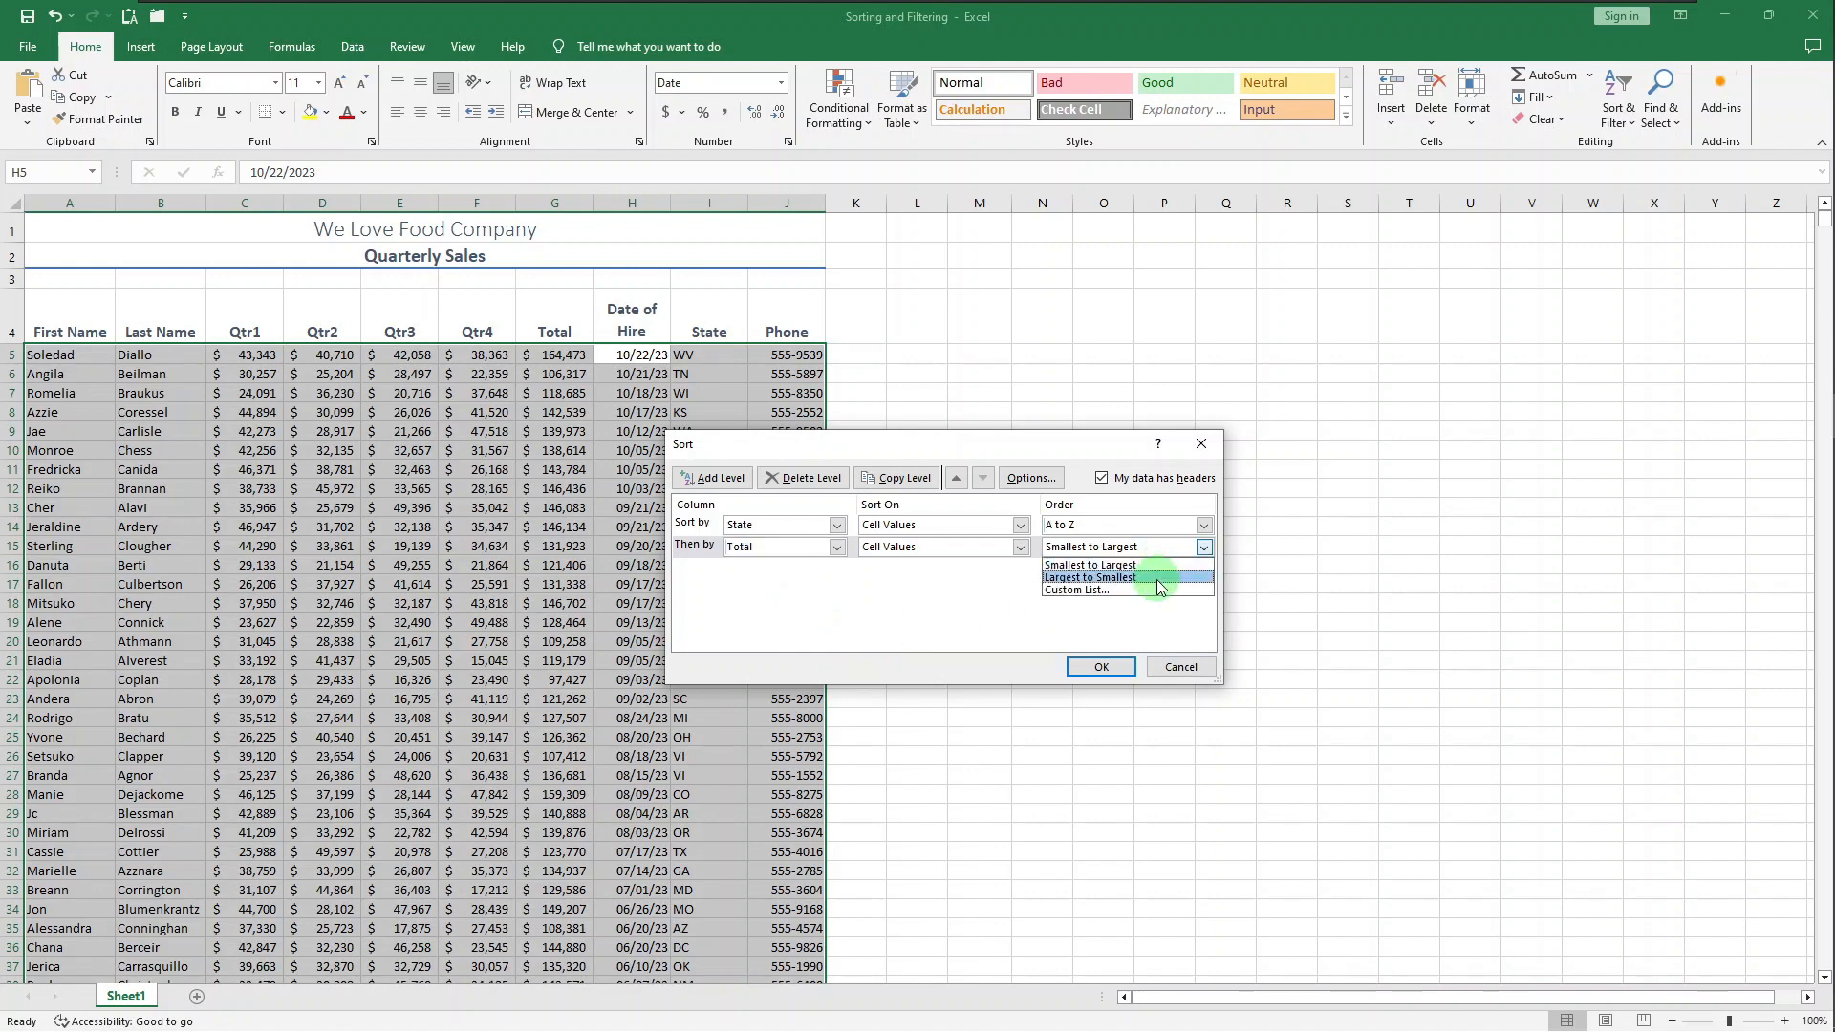
left_click(1156, 579)
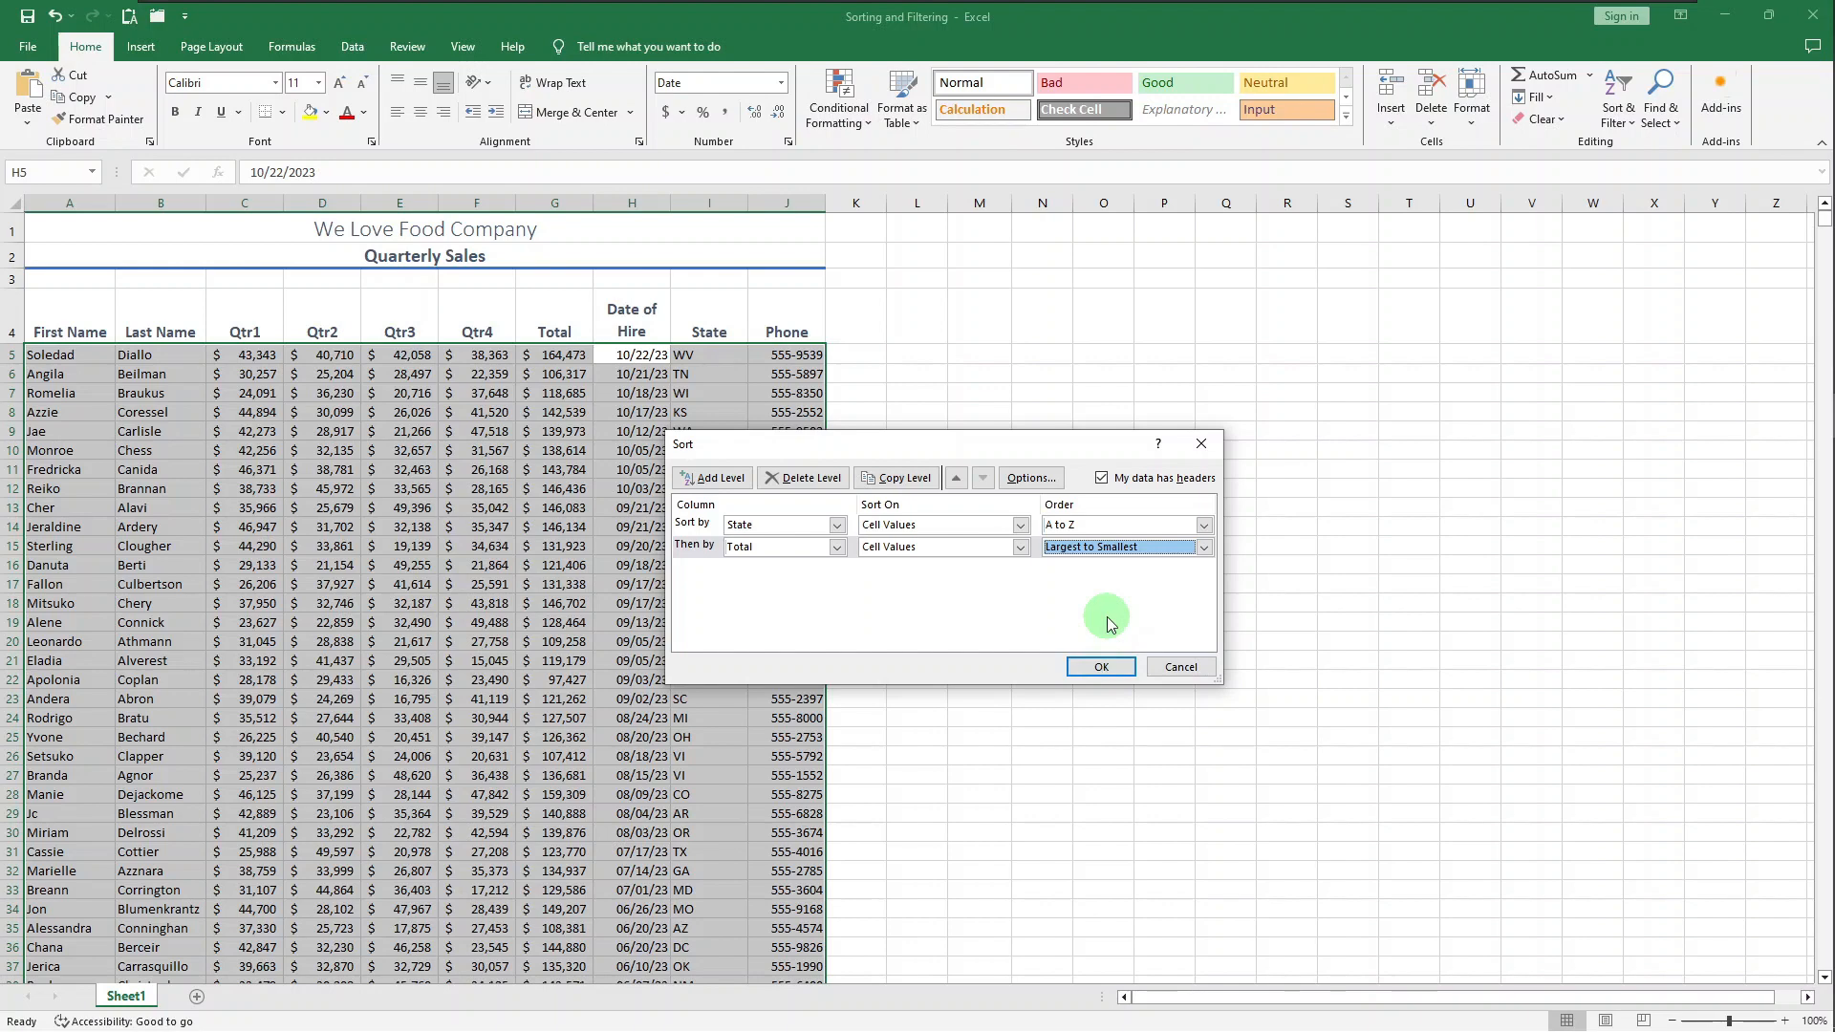
left_click(1099, 666)
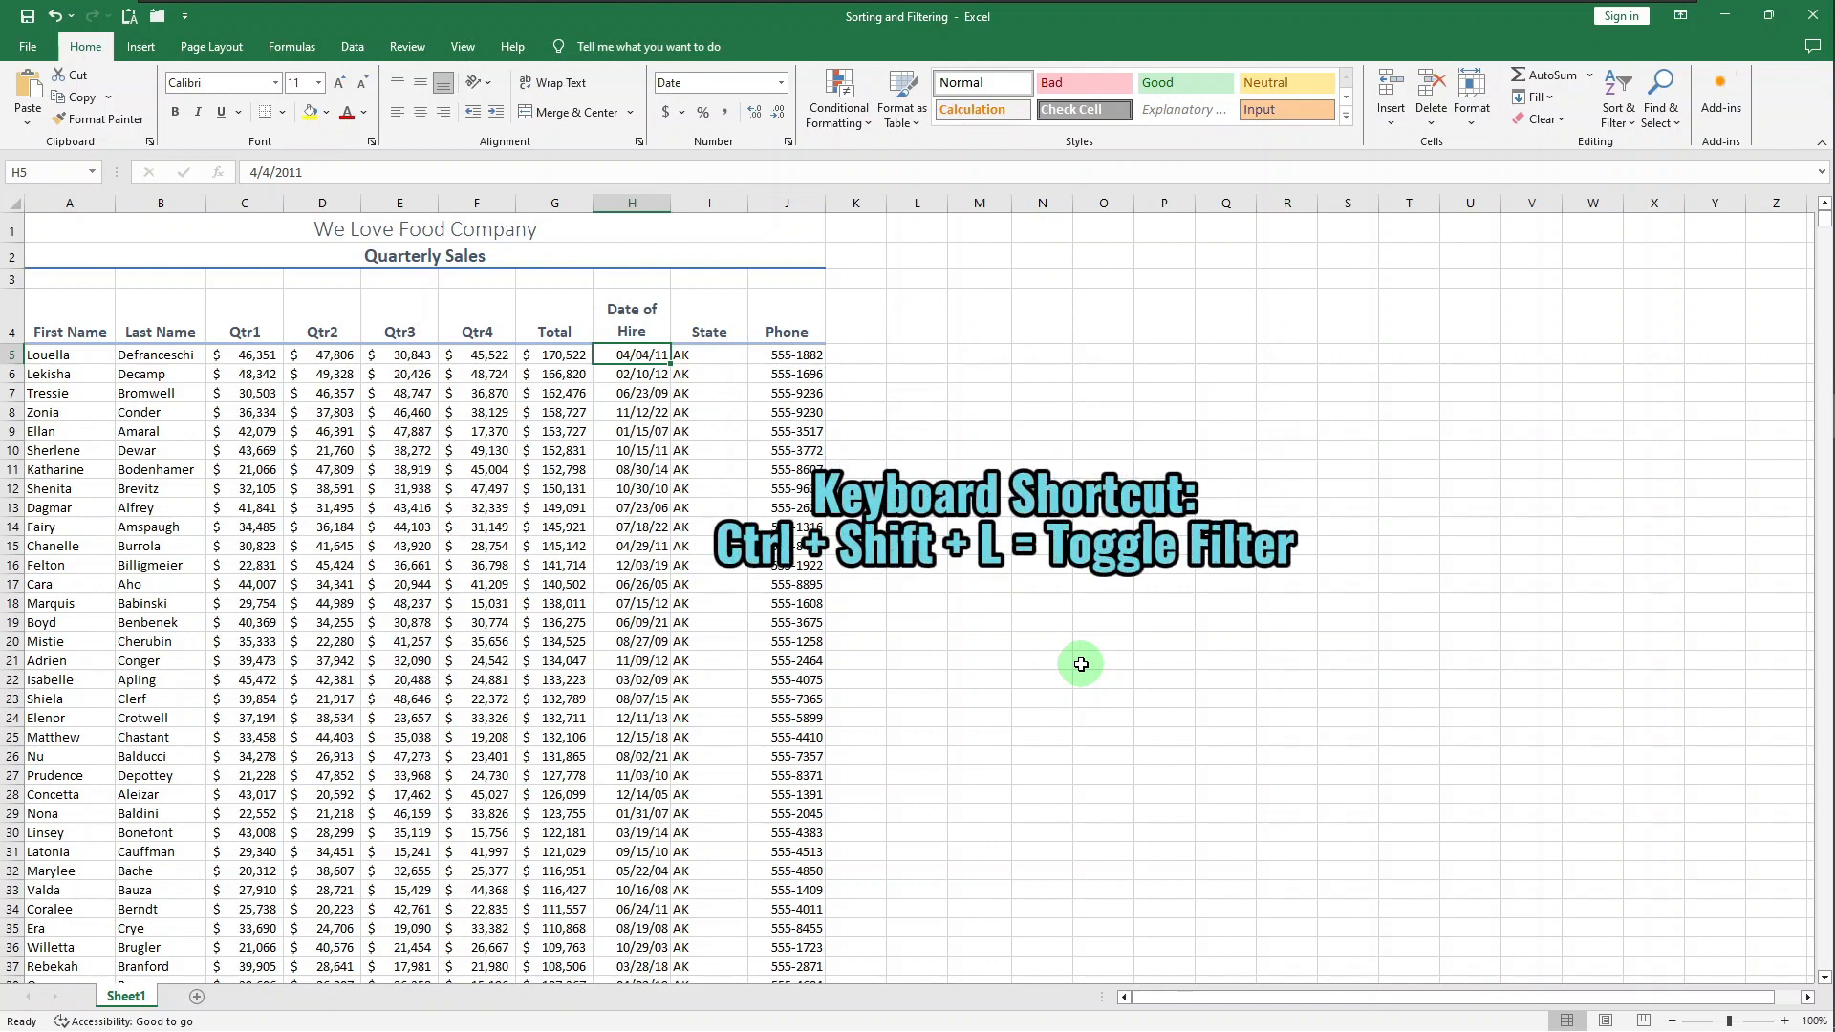
Step: Turn on filtering for the table's header row
key("ctrl+shift+l")
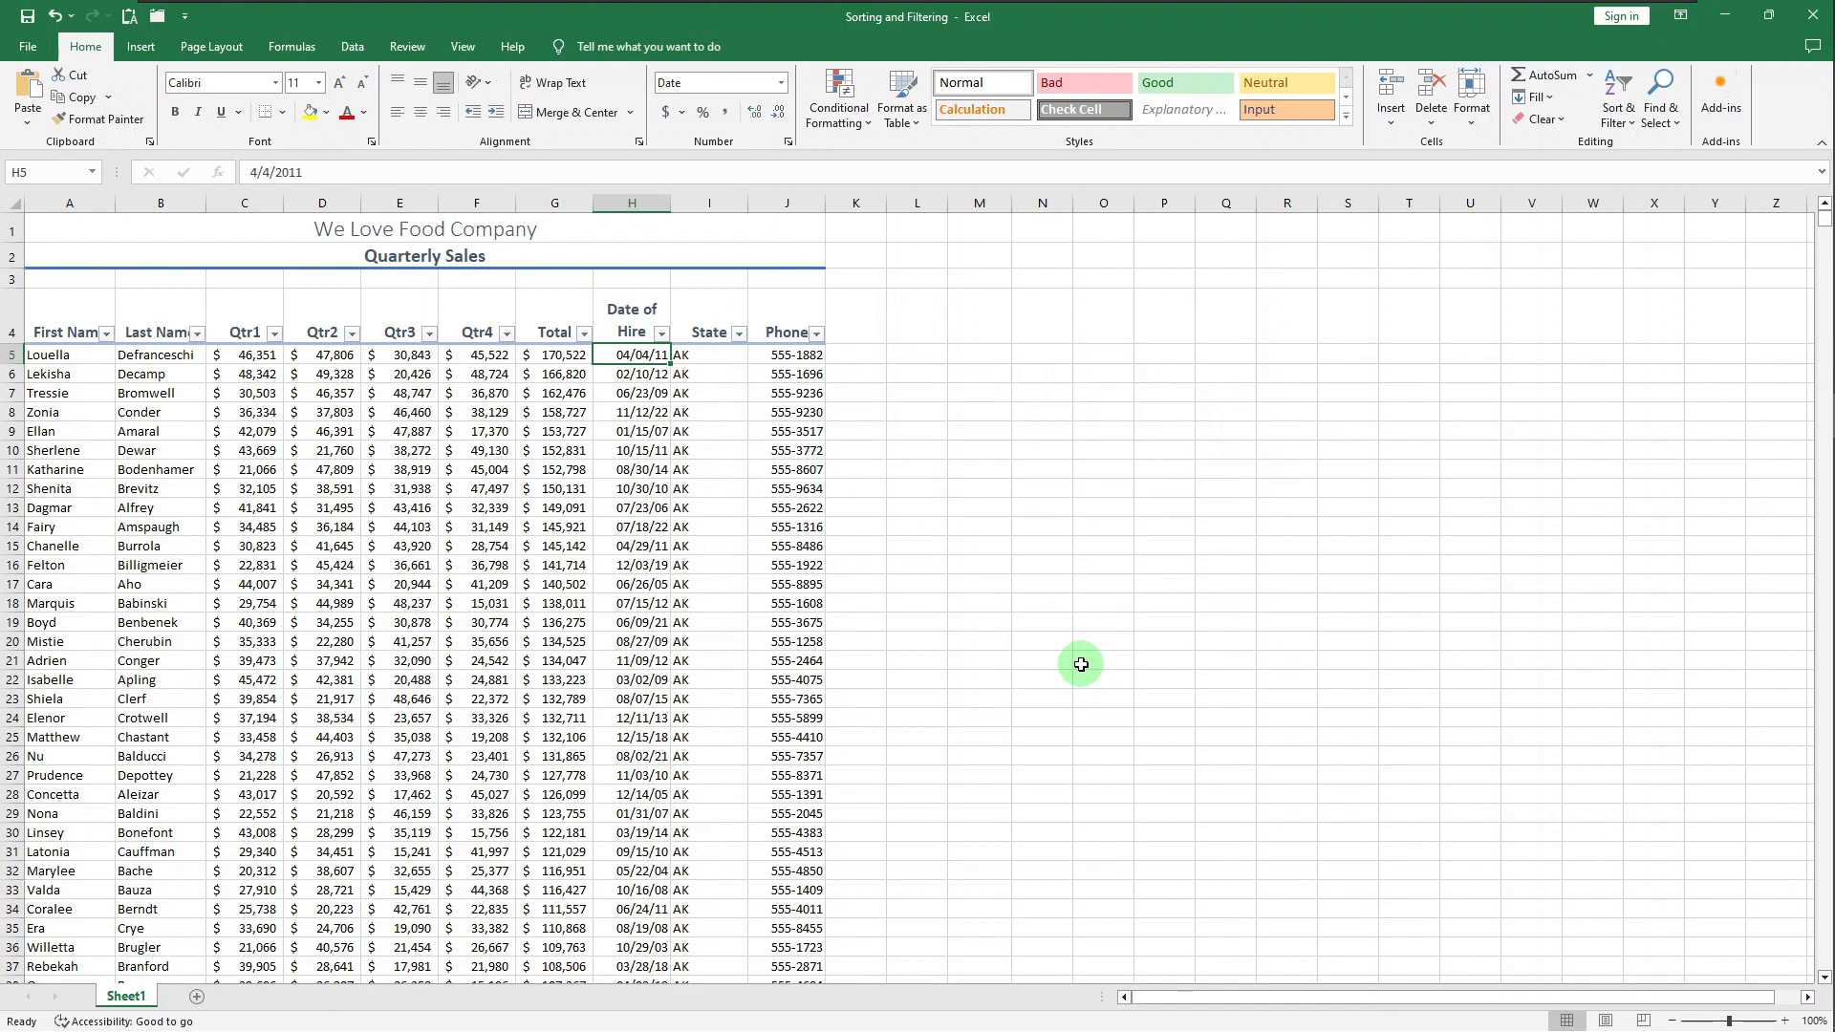
key("ctrl+shift+l")
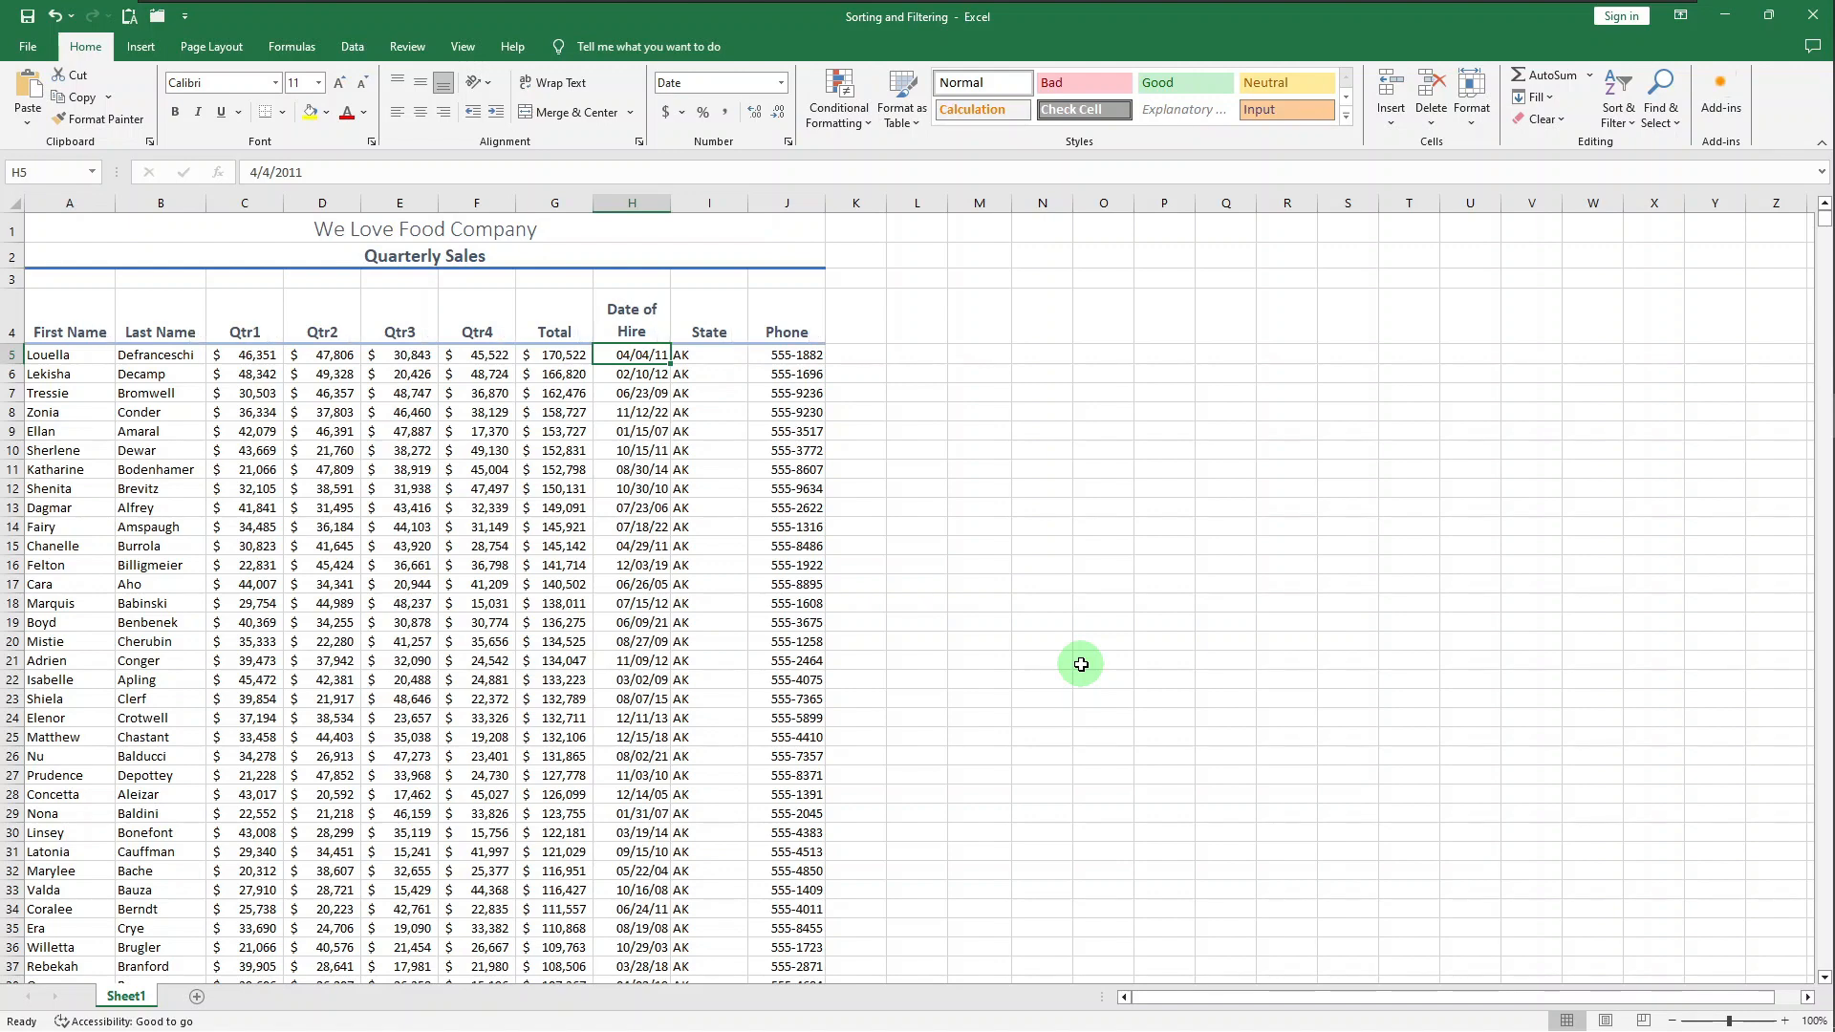
key("ctrl+shift+l")
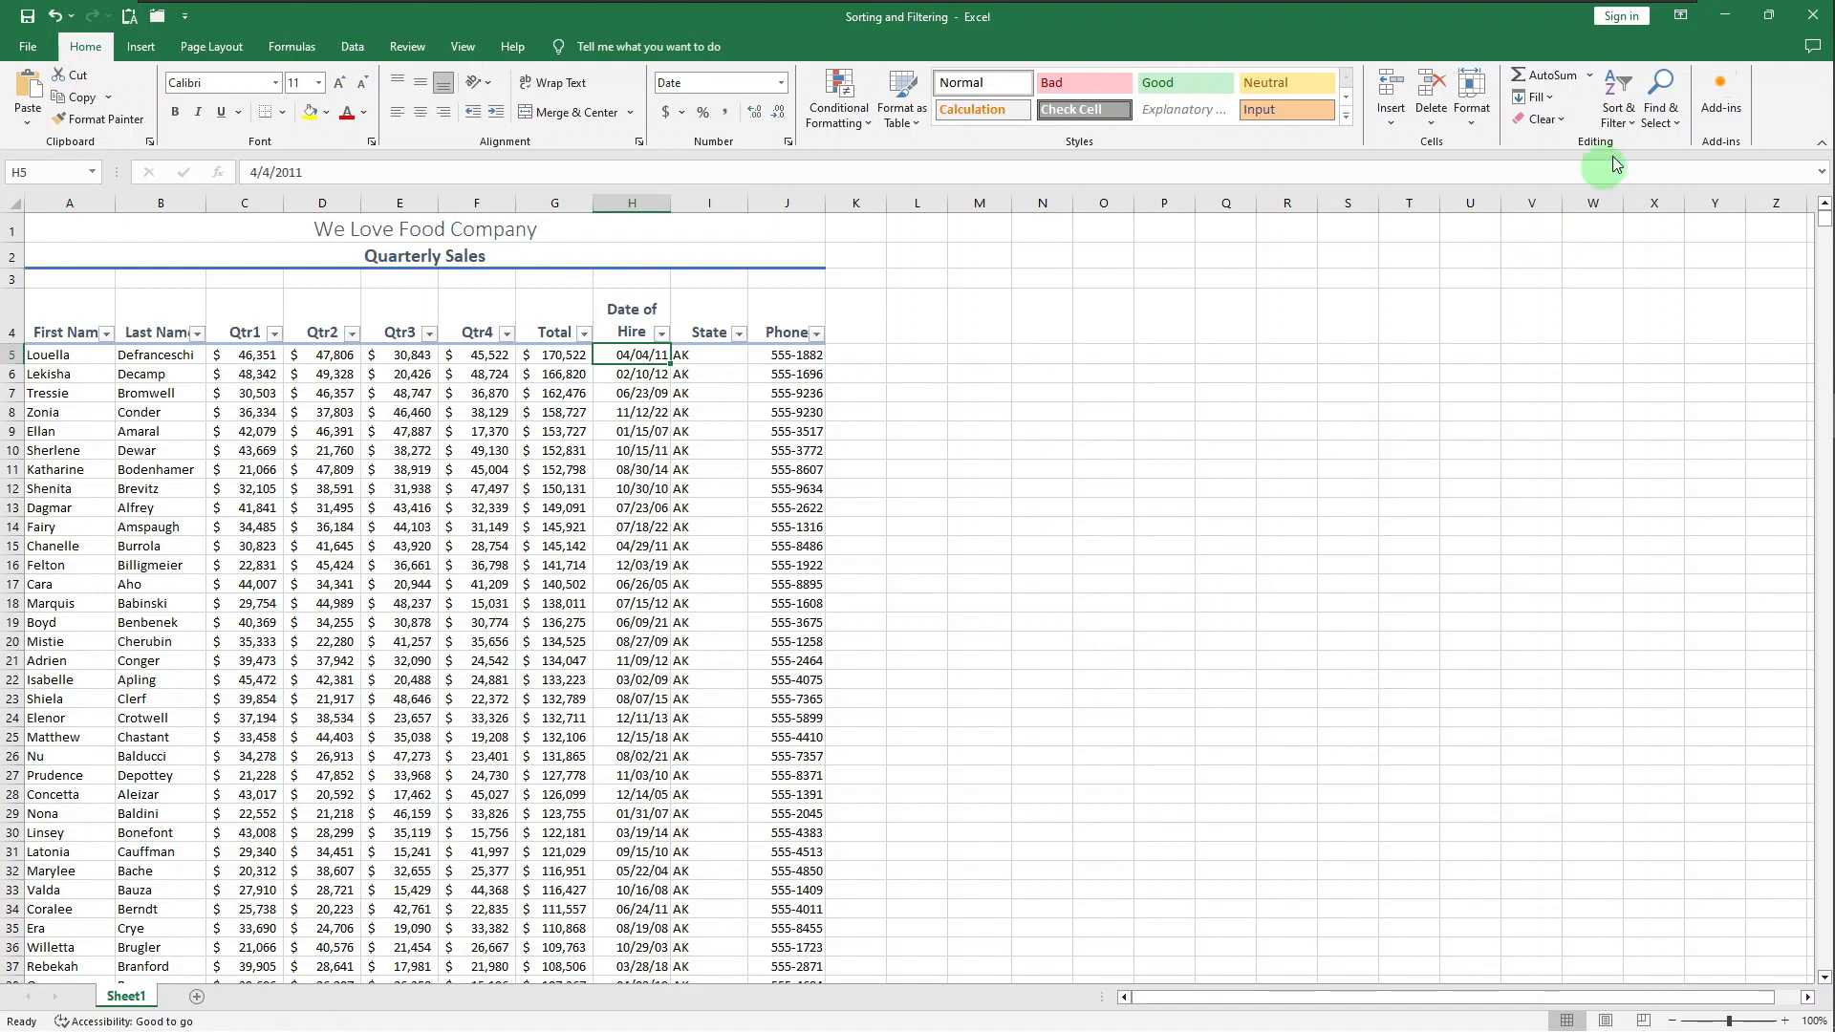
left_click(1618, 124)
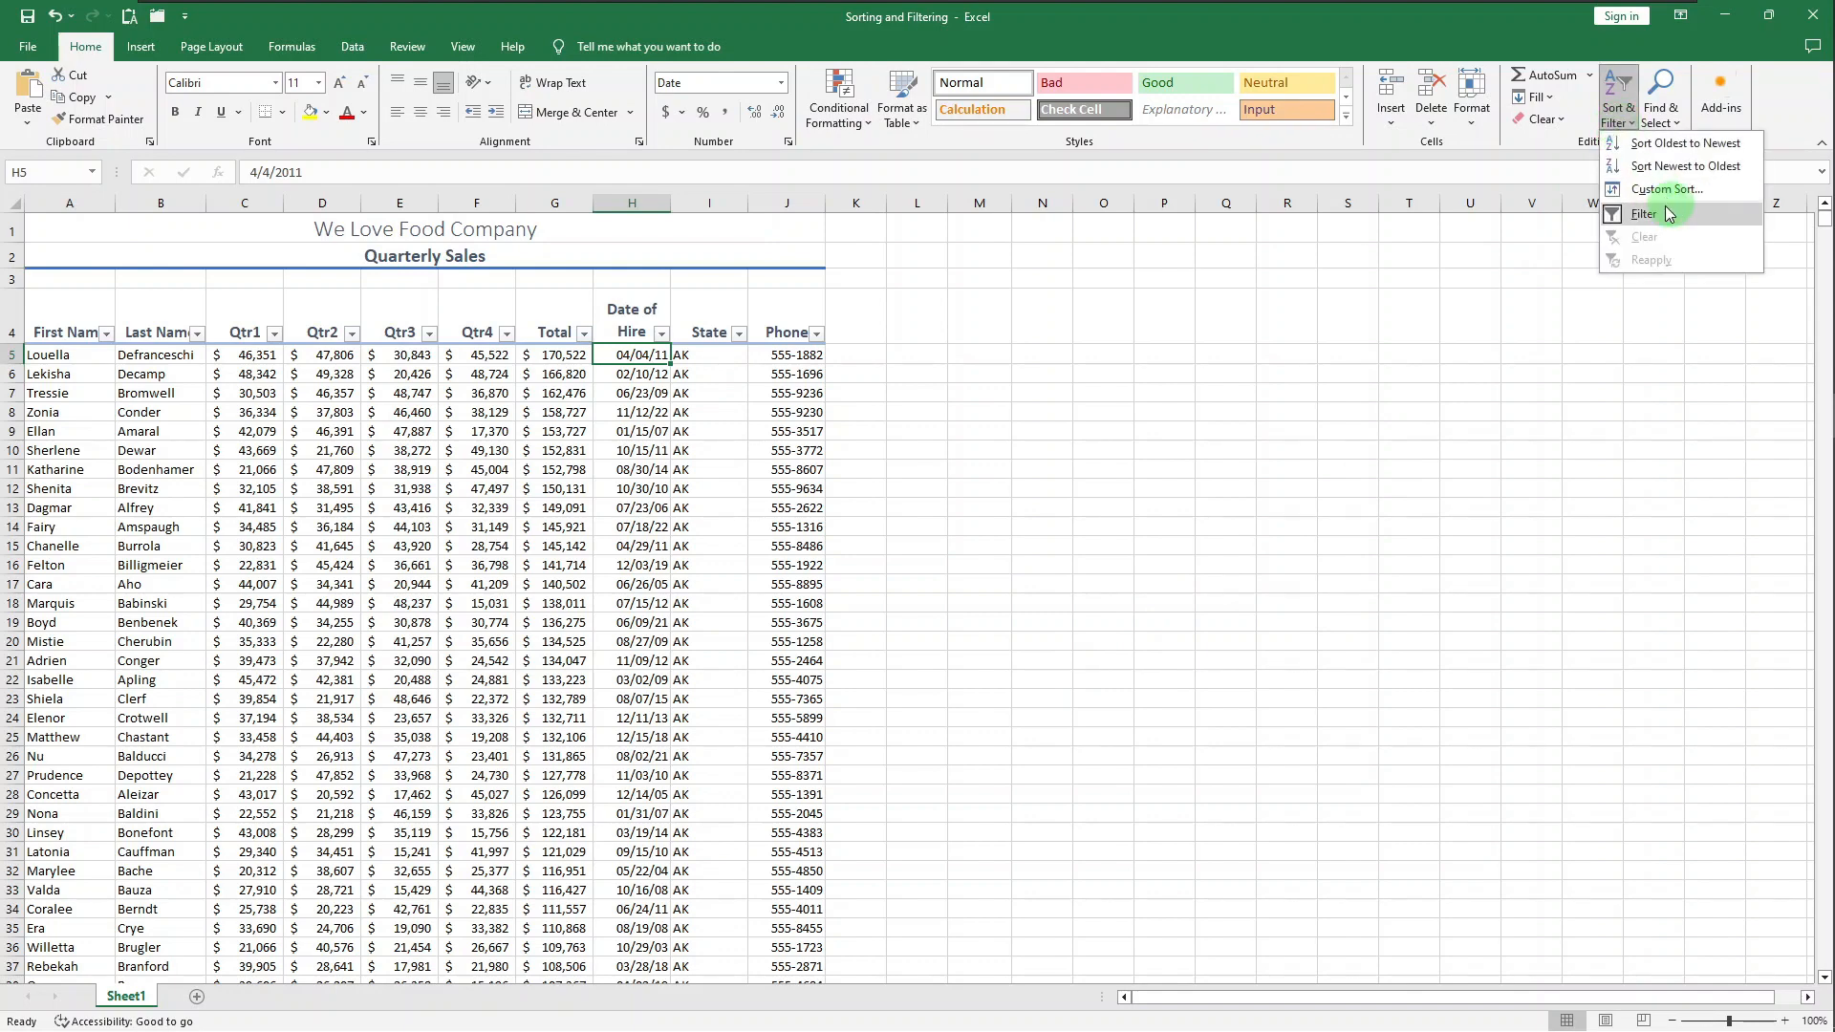
left_click(739, 369)
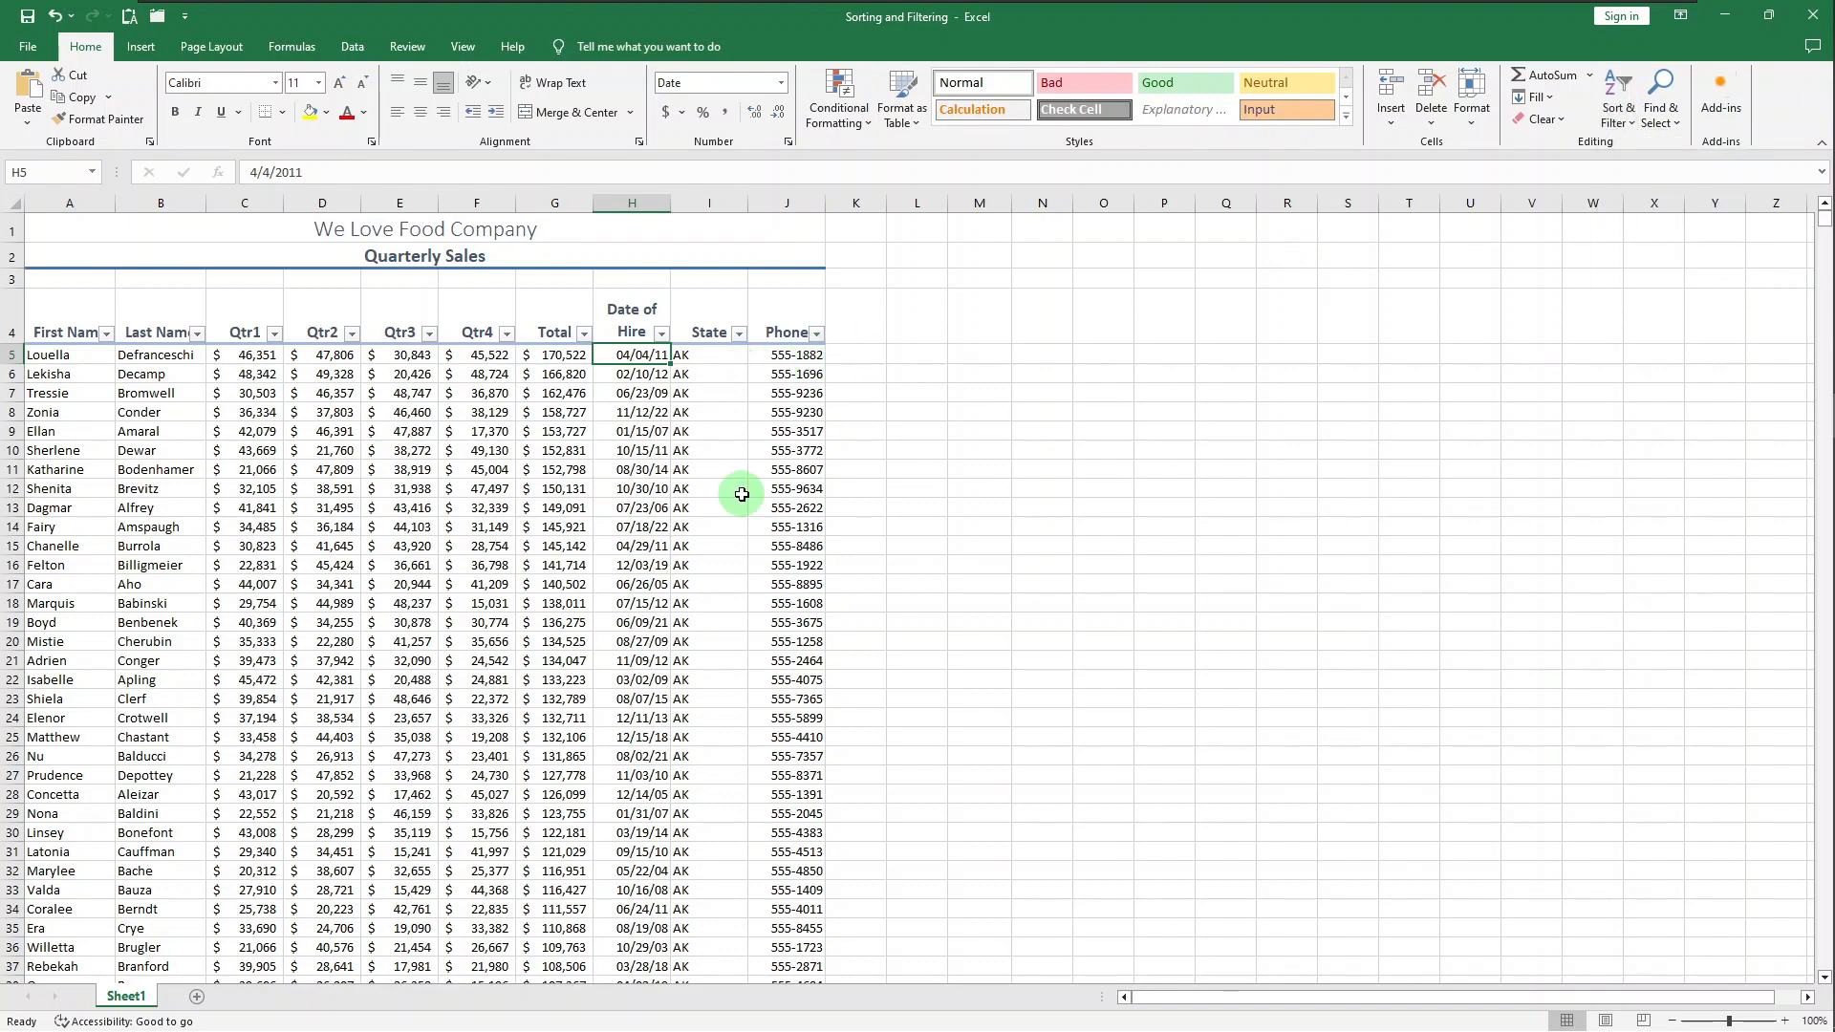
Step: Filter the State column to show only the IL rows, and clear that filter again
left_click(662, 334)
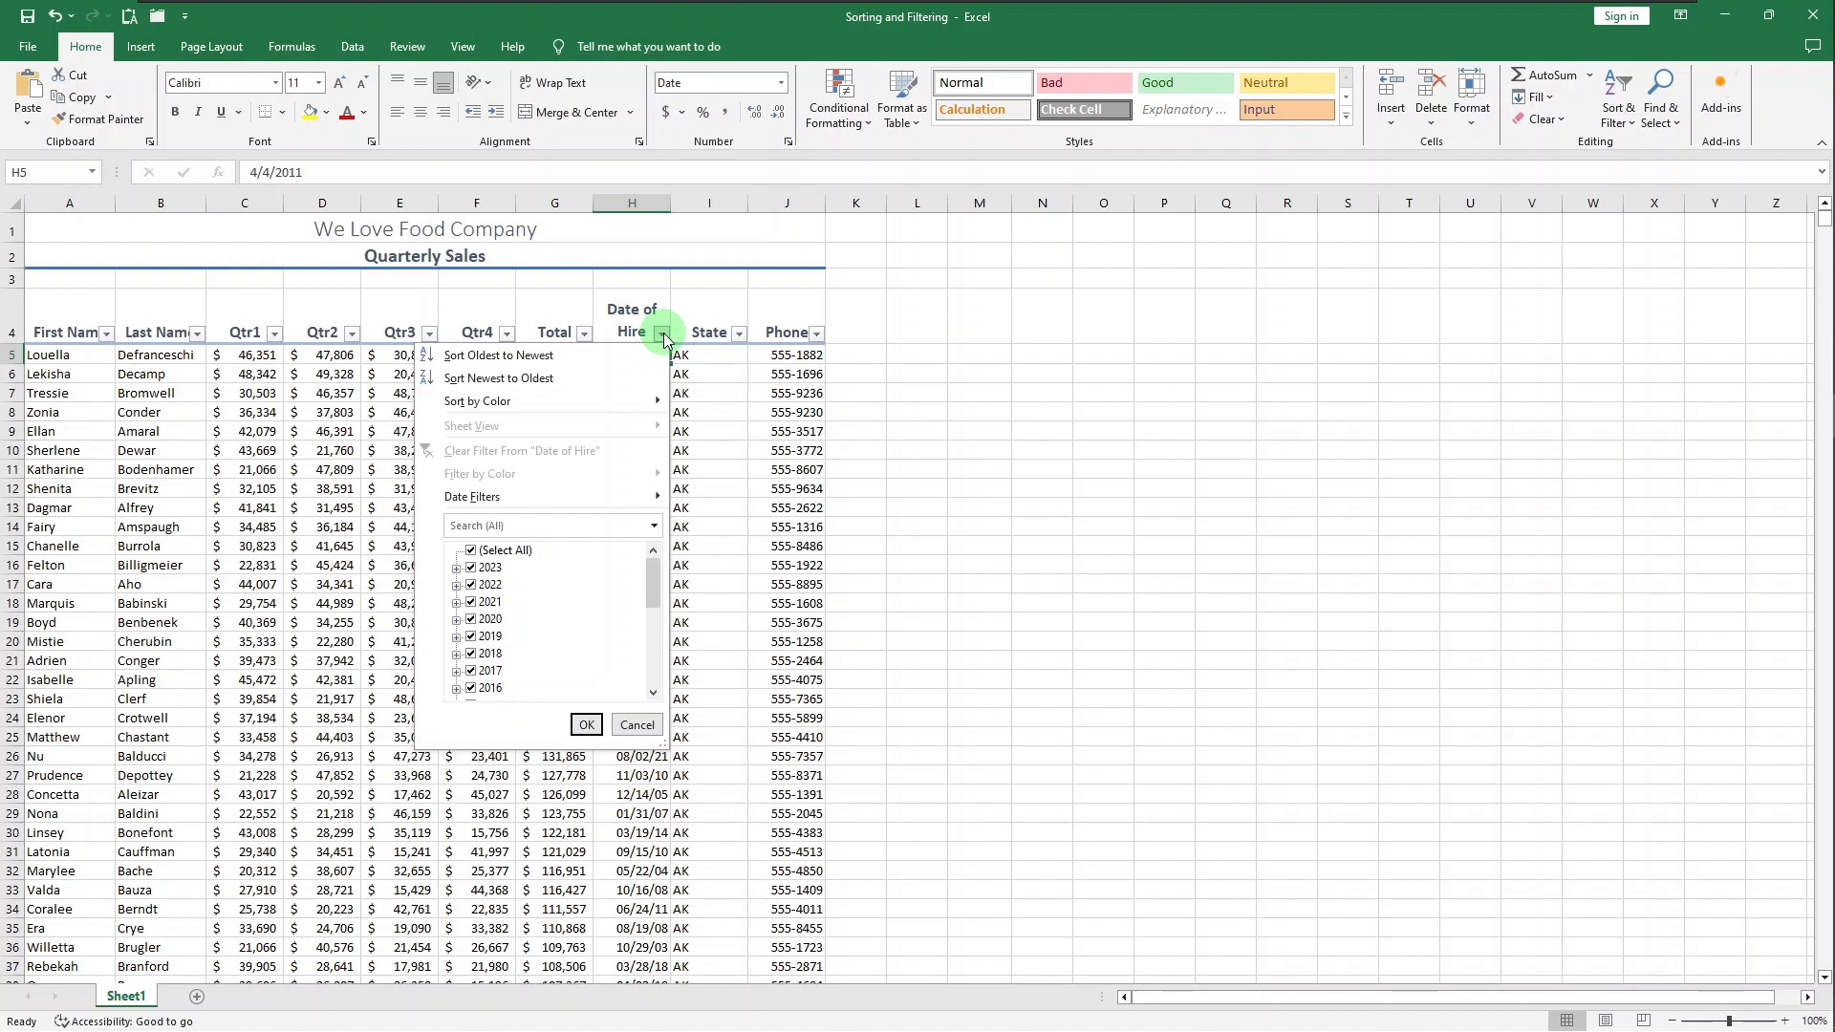
left_click(742, 336)
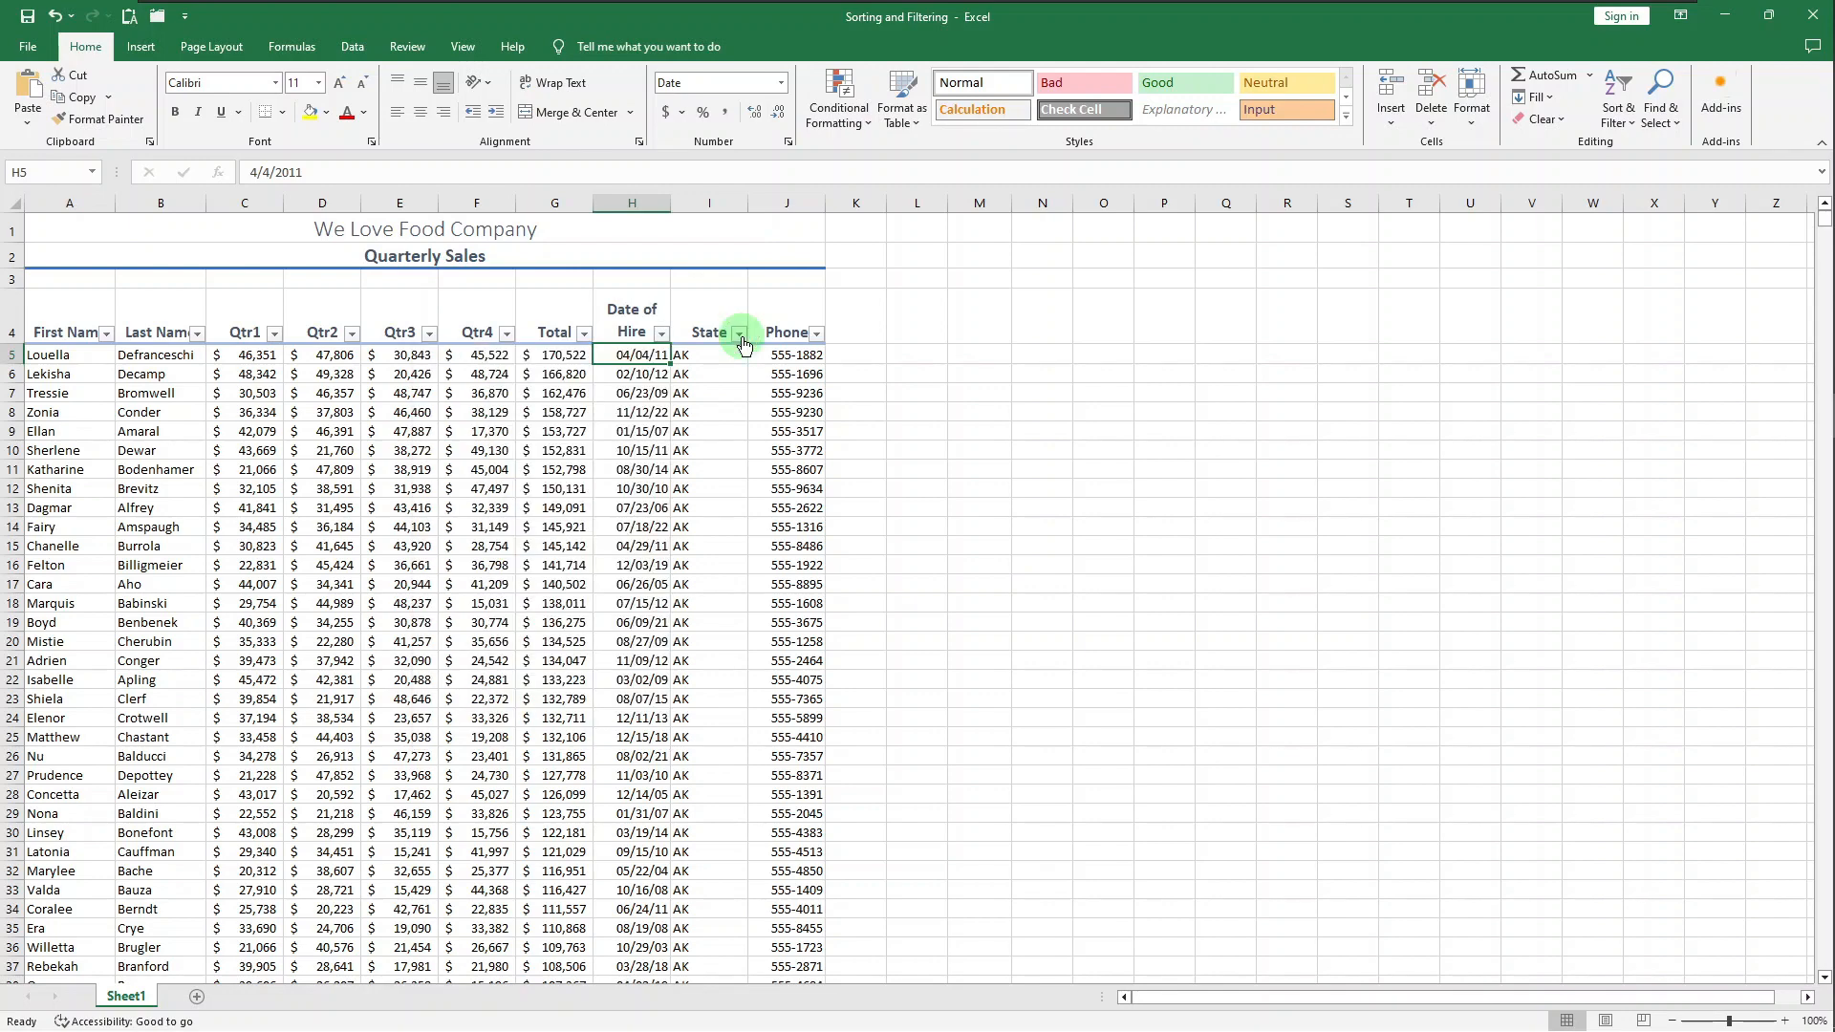
left_click(742, 336)
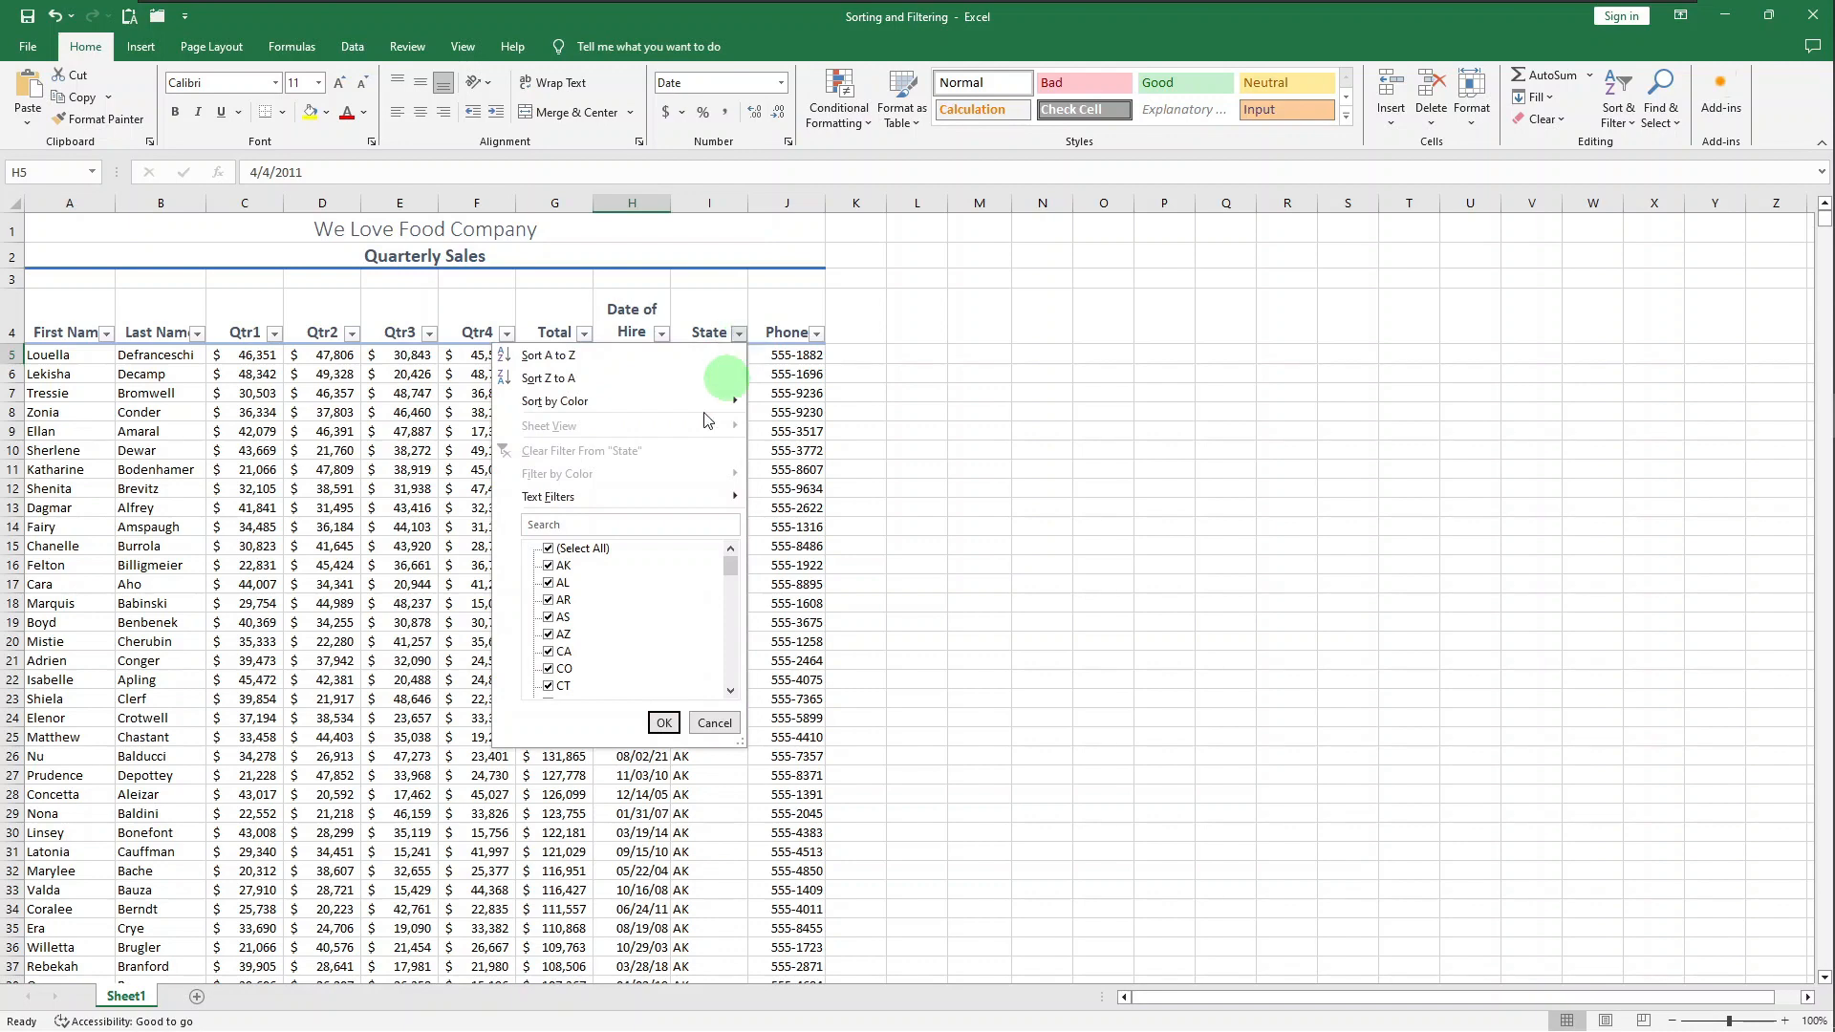
left_click(598, 525)
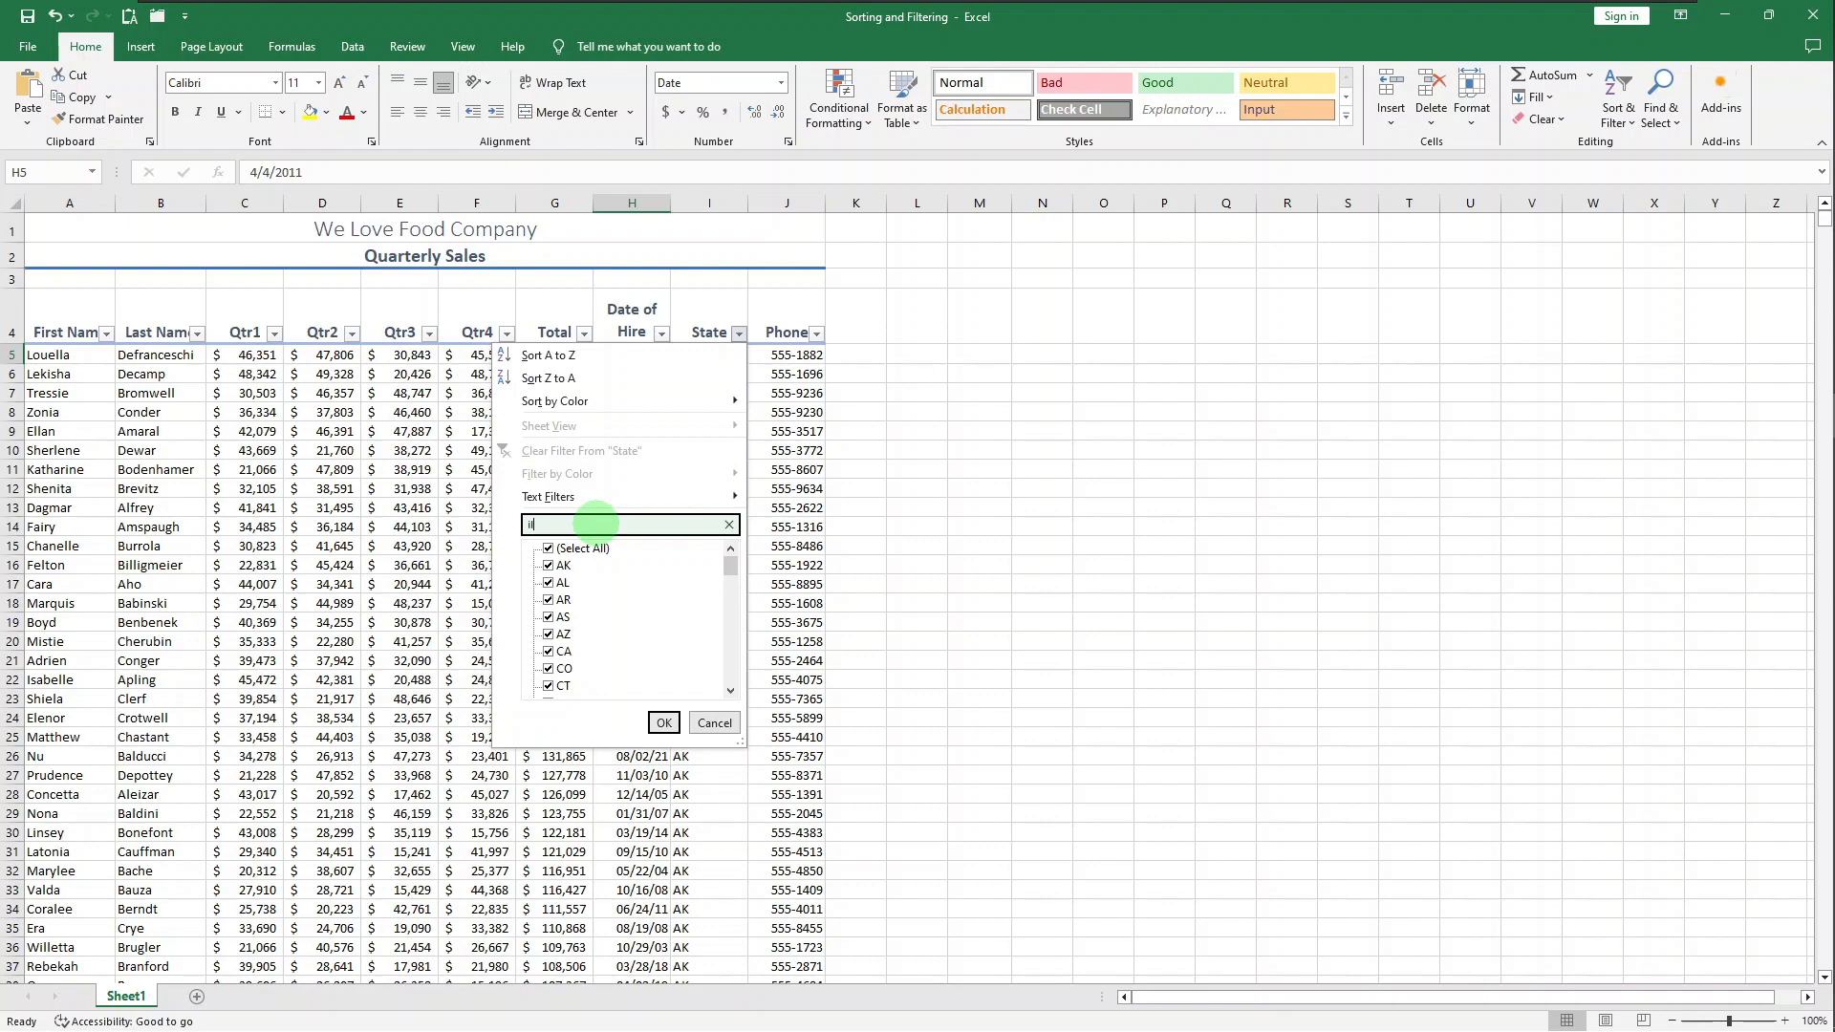
left_click(663, 727)
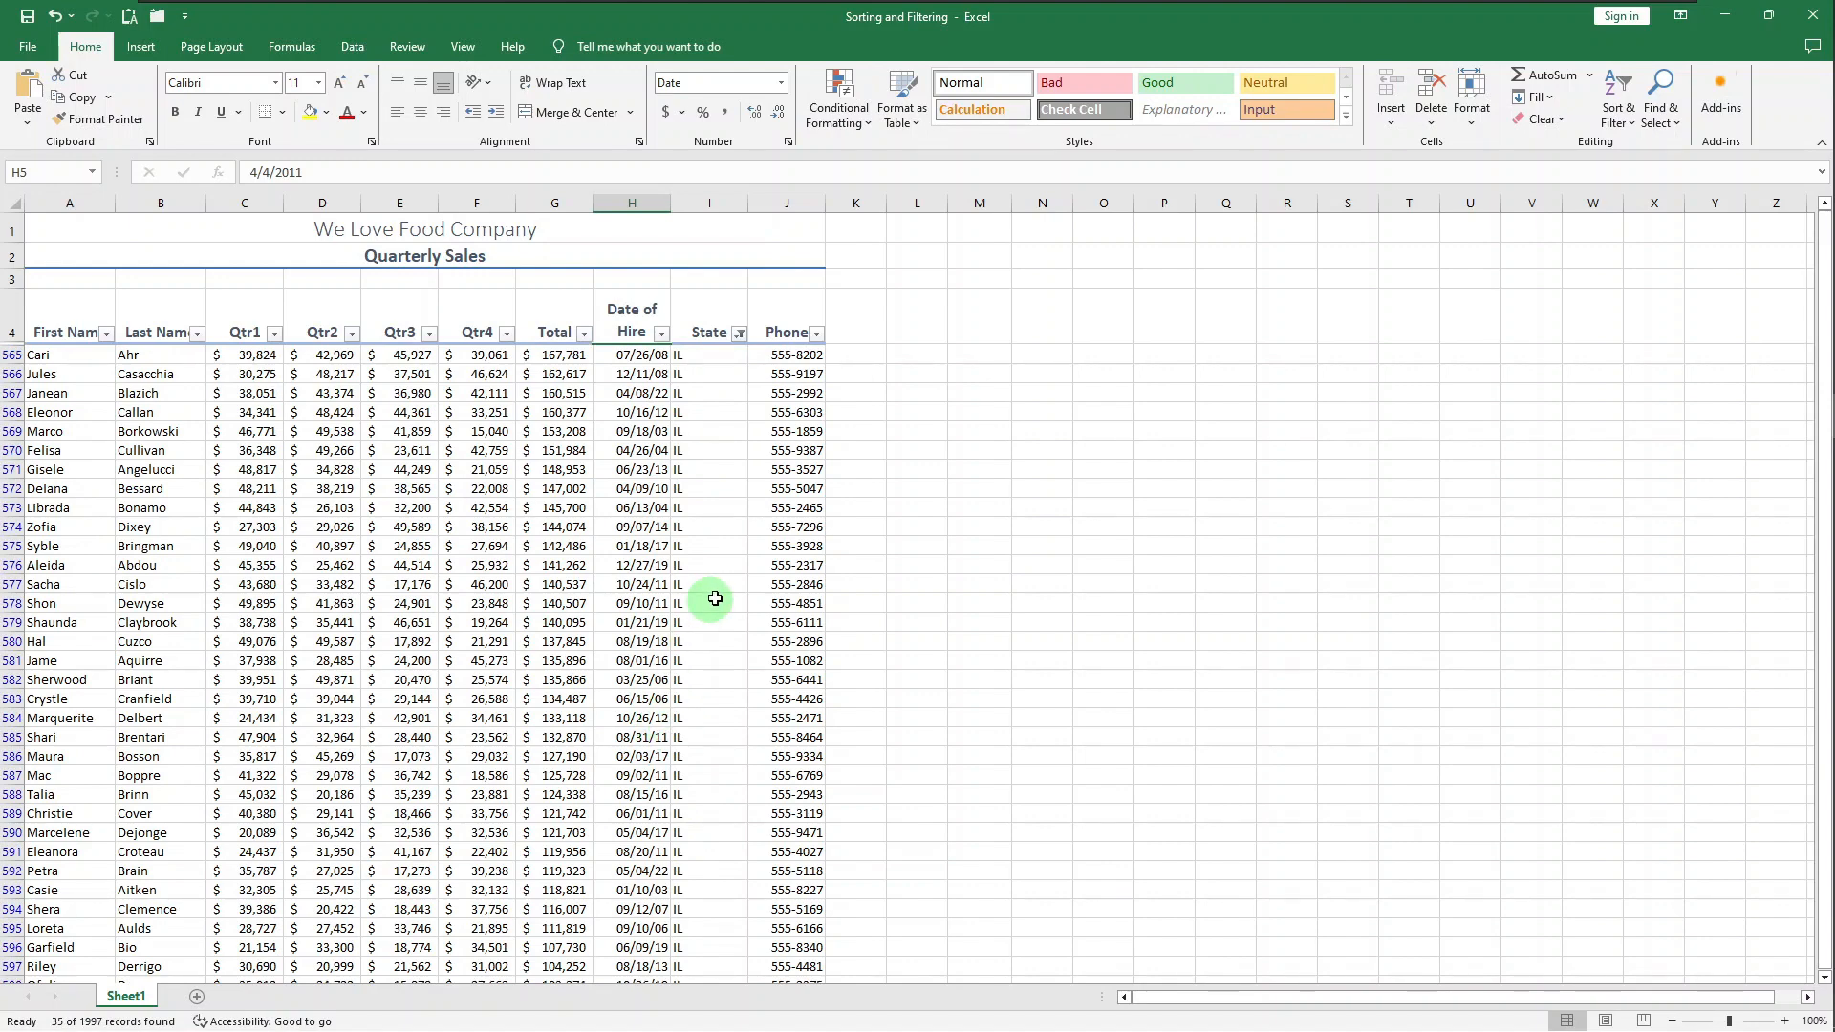
left_click(742, 340)
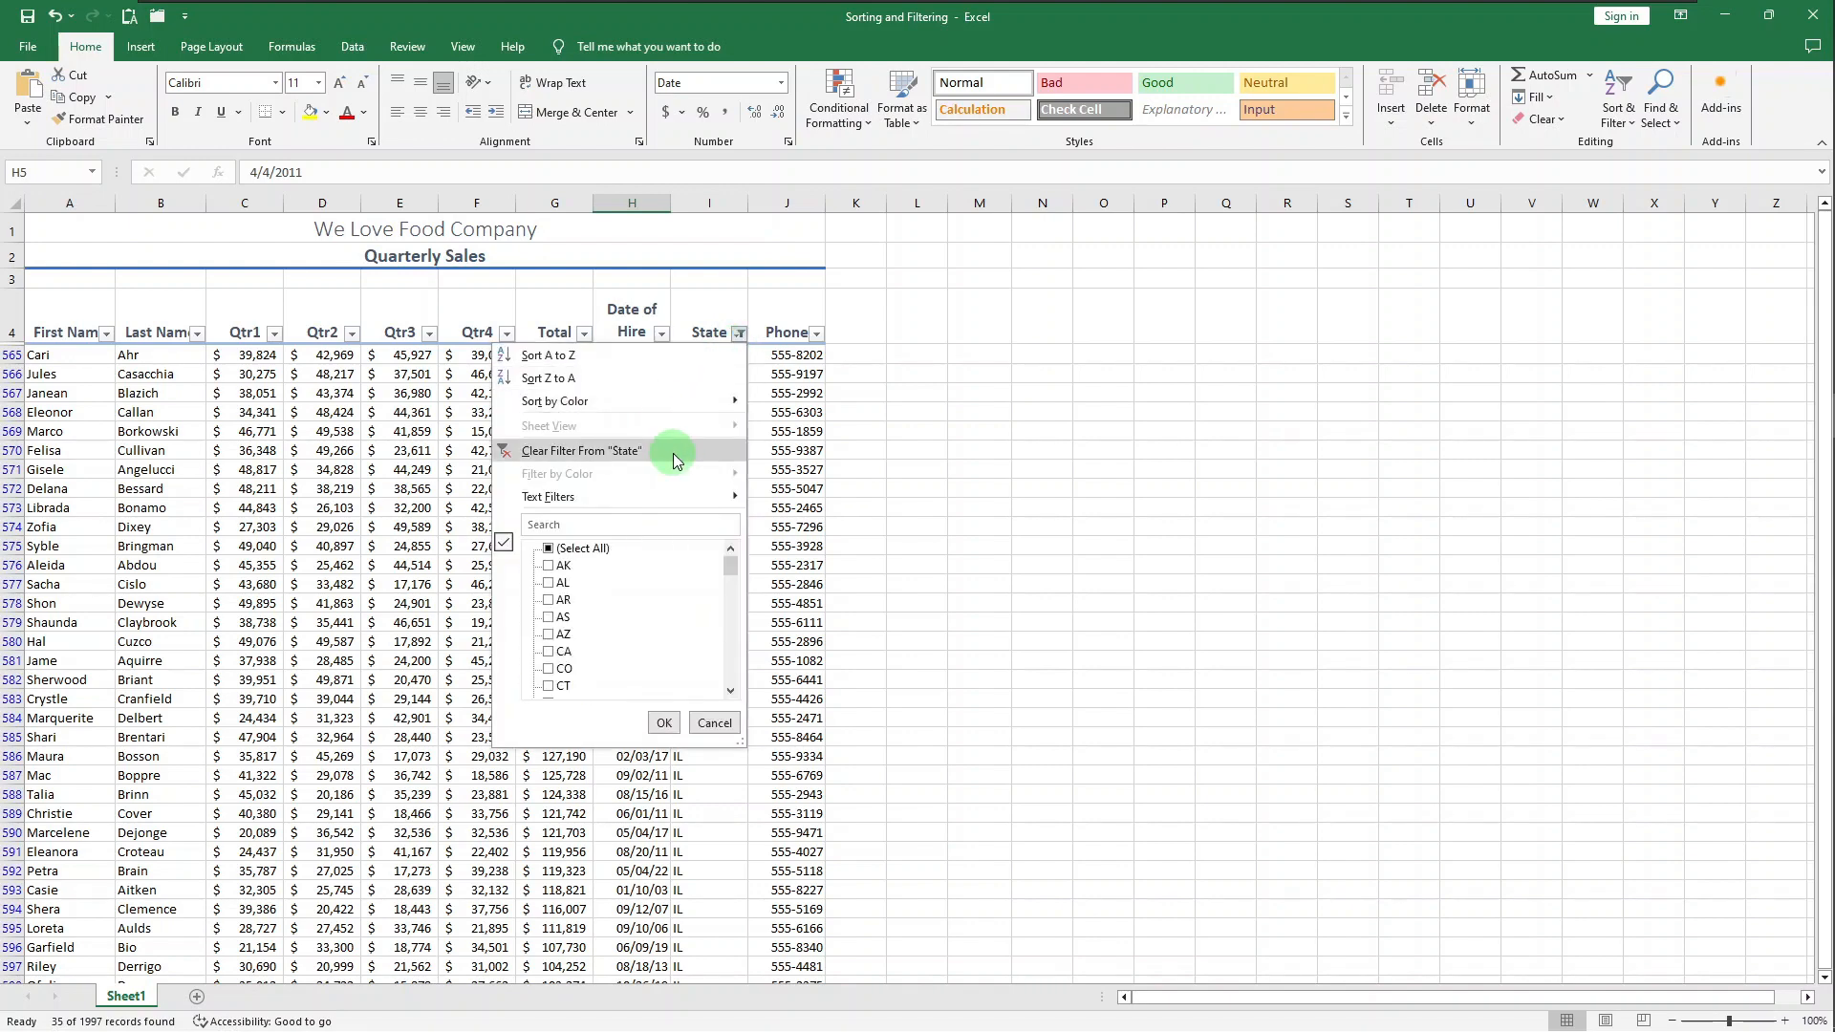
left_click(673, 453)
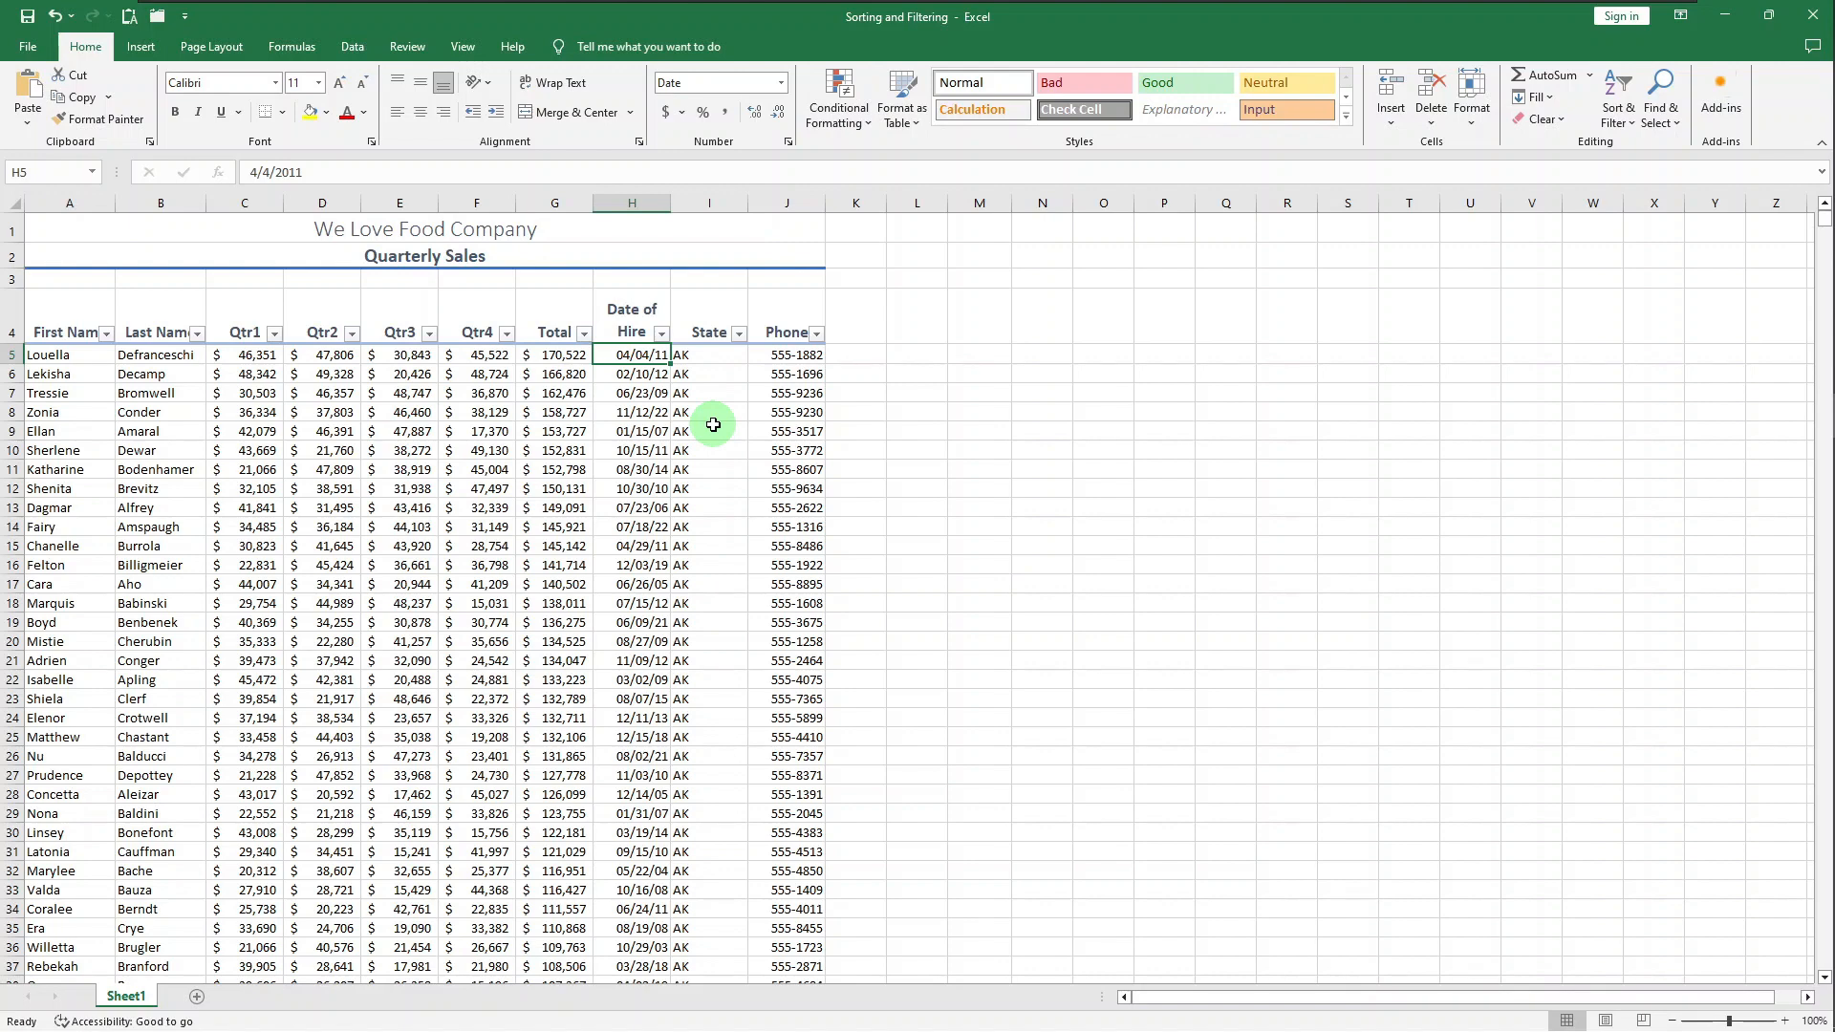
Step: Try to filter the Date of Hire column for dates after 12/31/2013
left_click(660, 334)
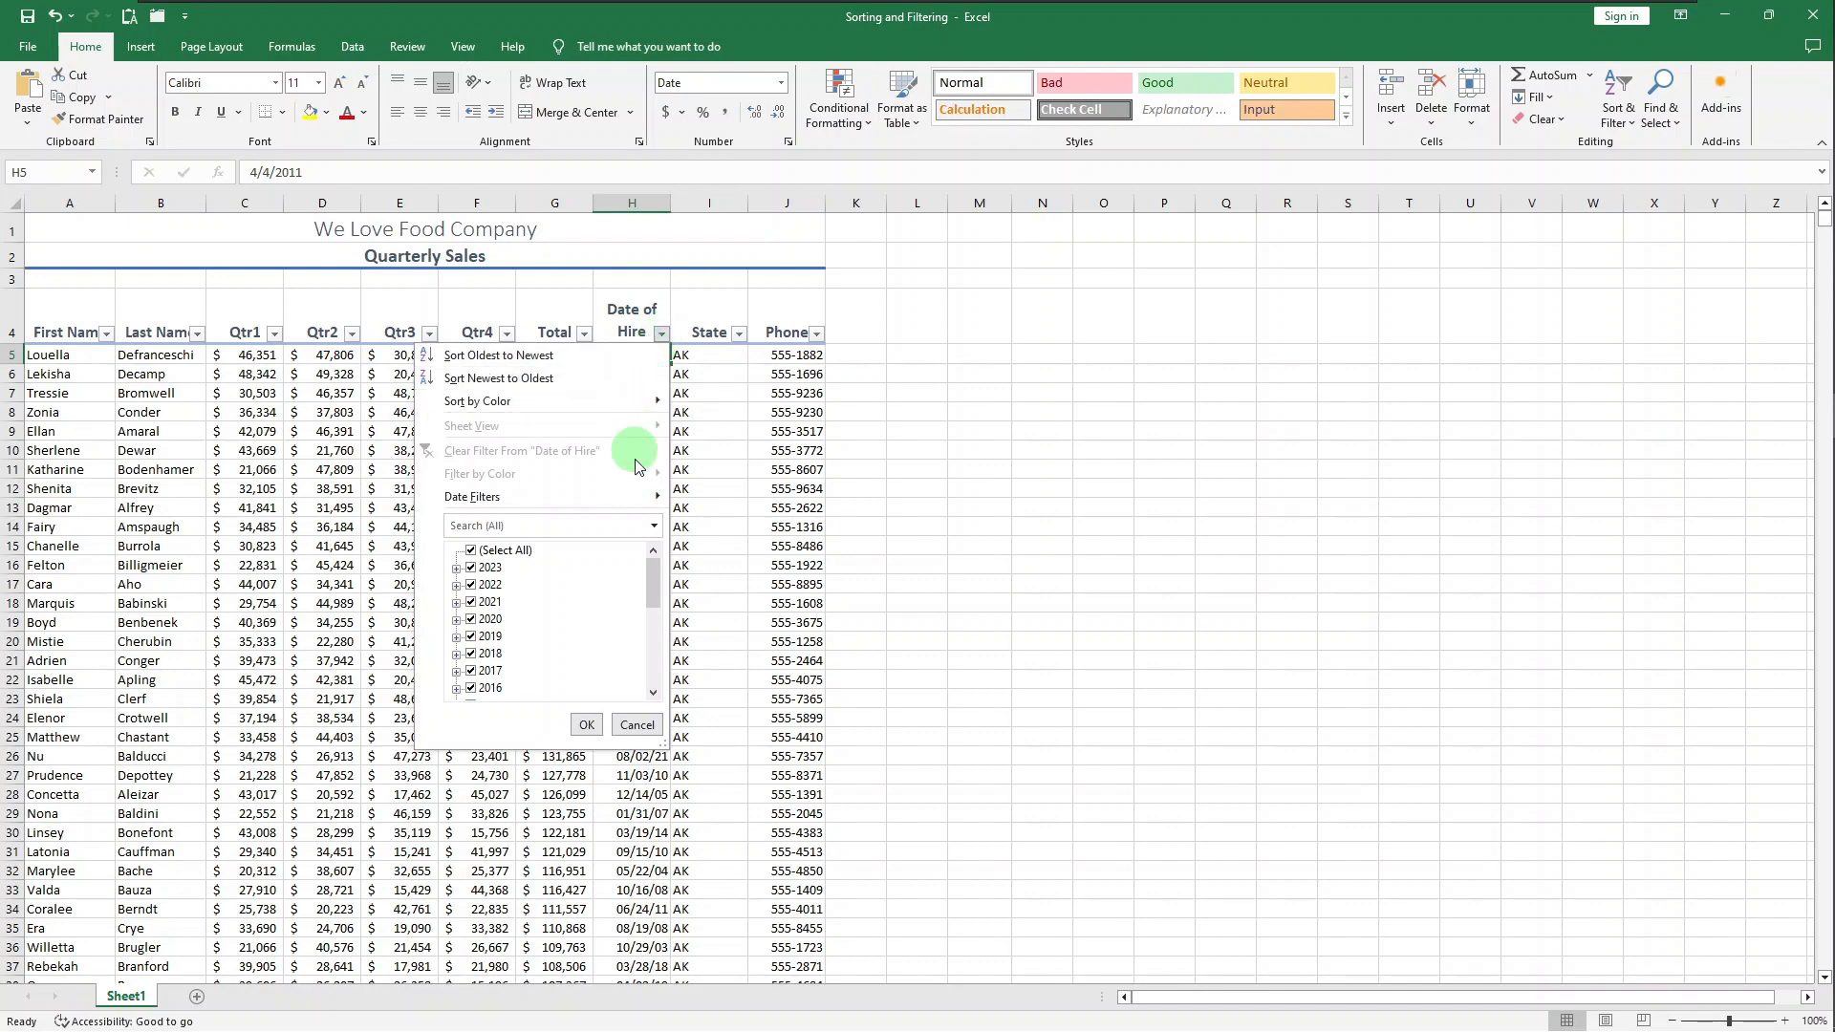
mouse_move(642, 509)
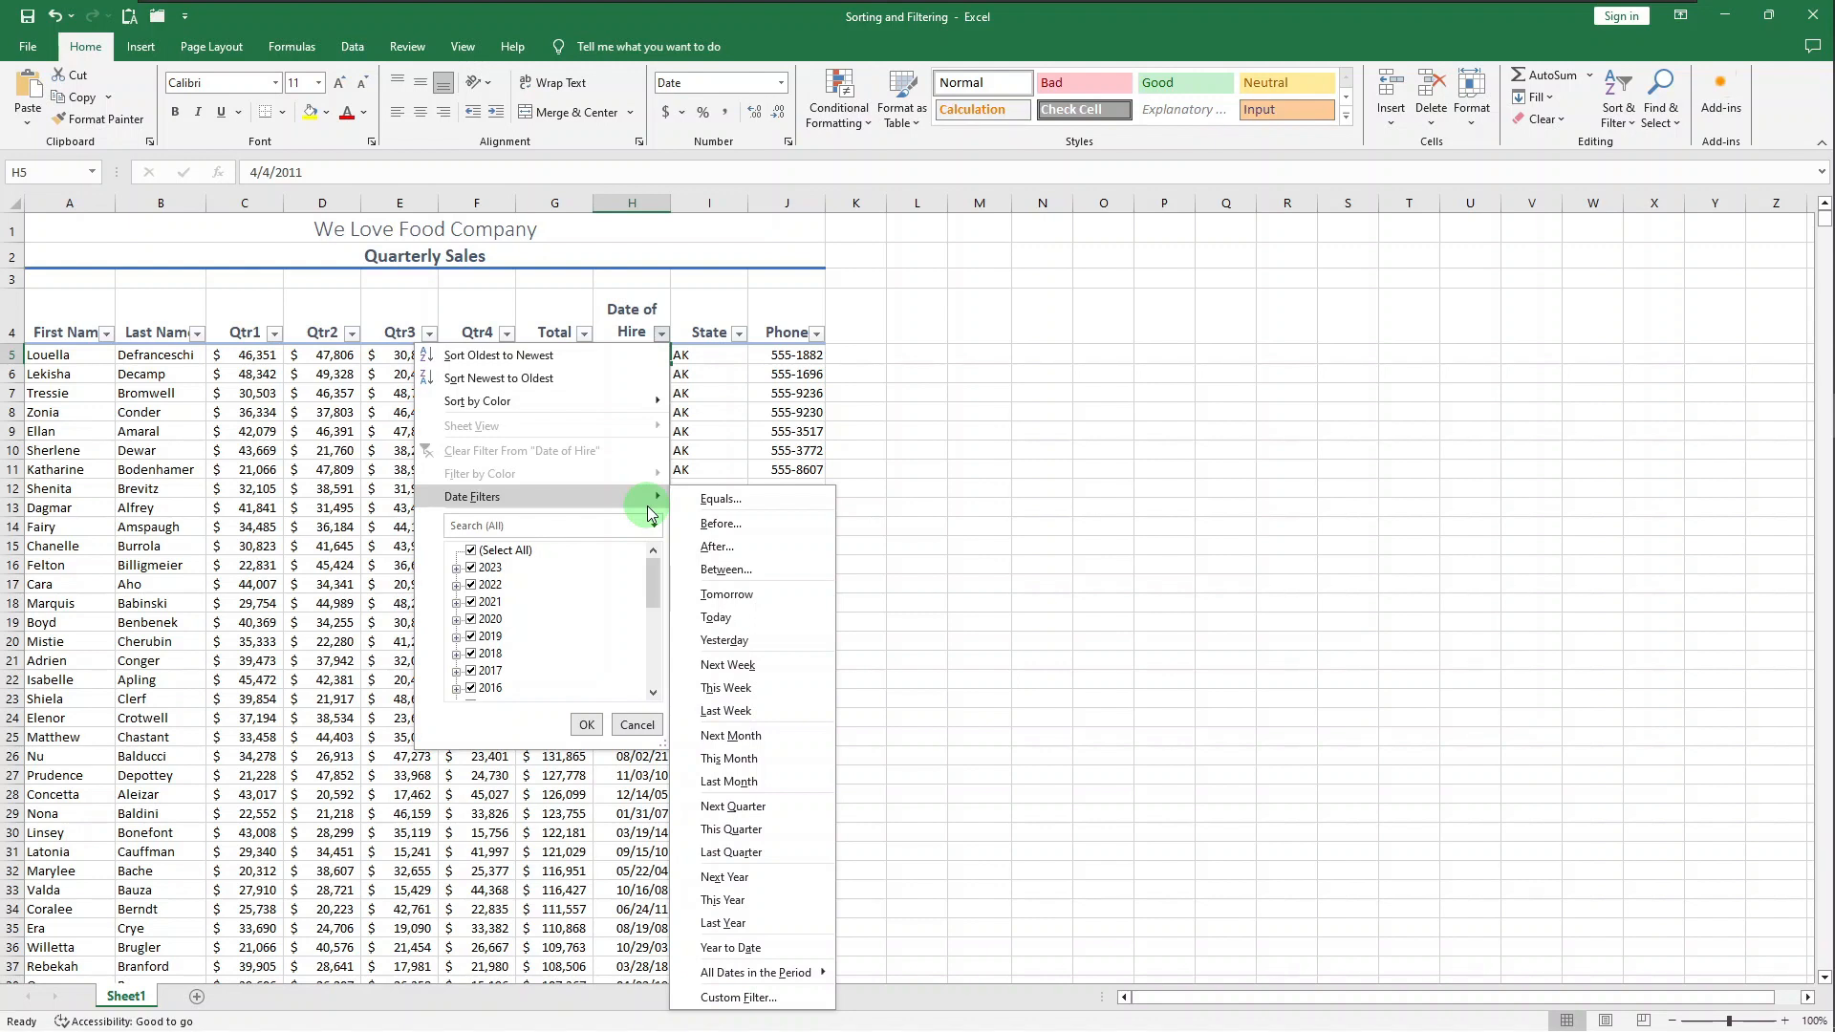
left_click(744, 549)
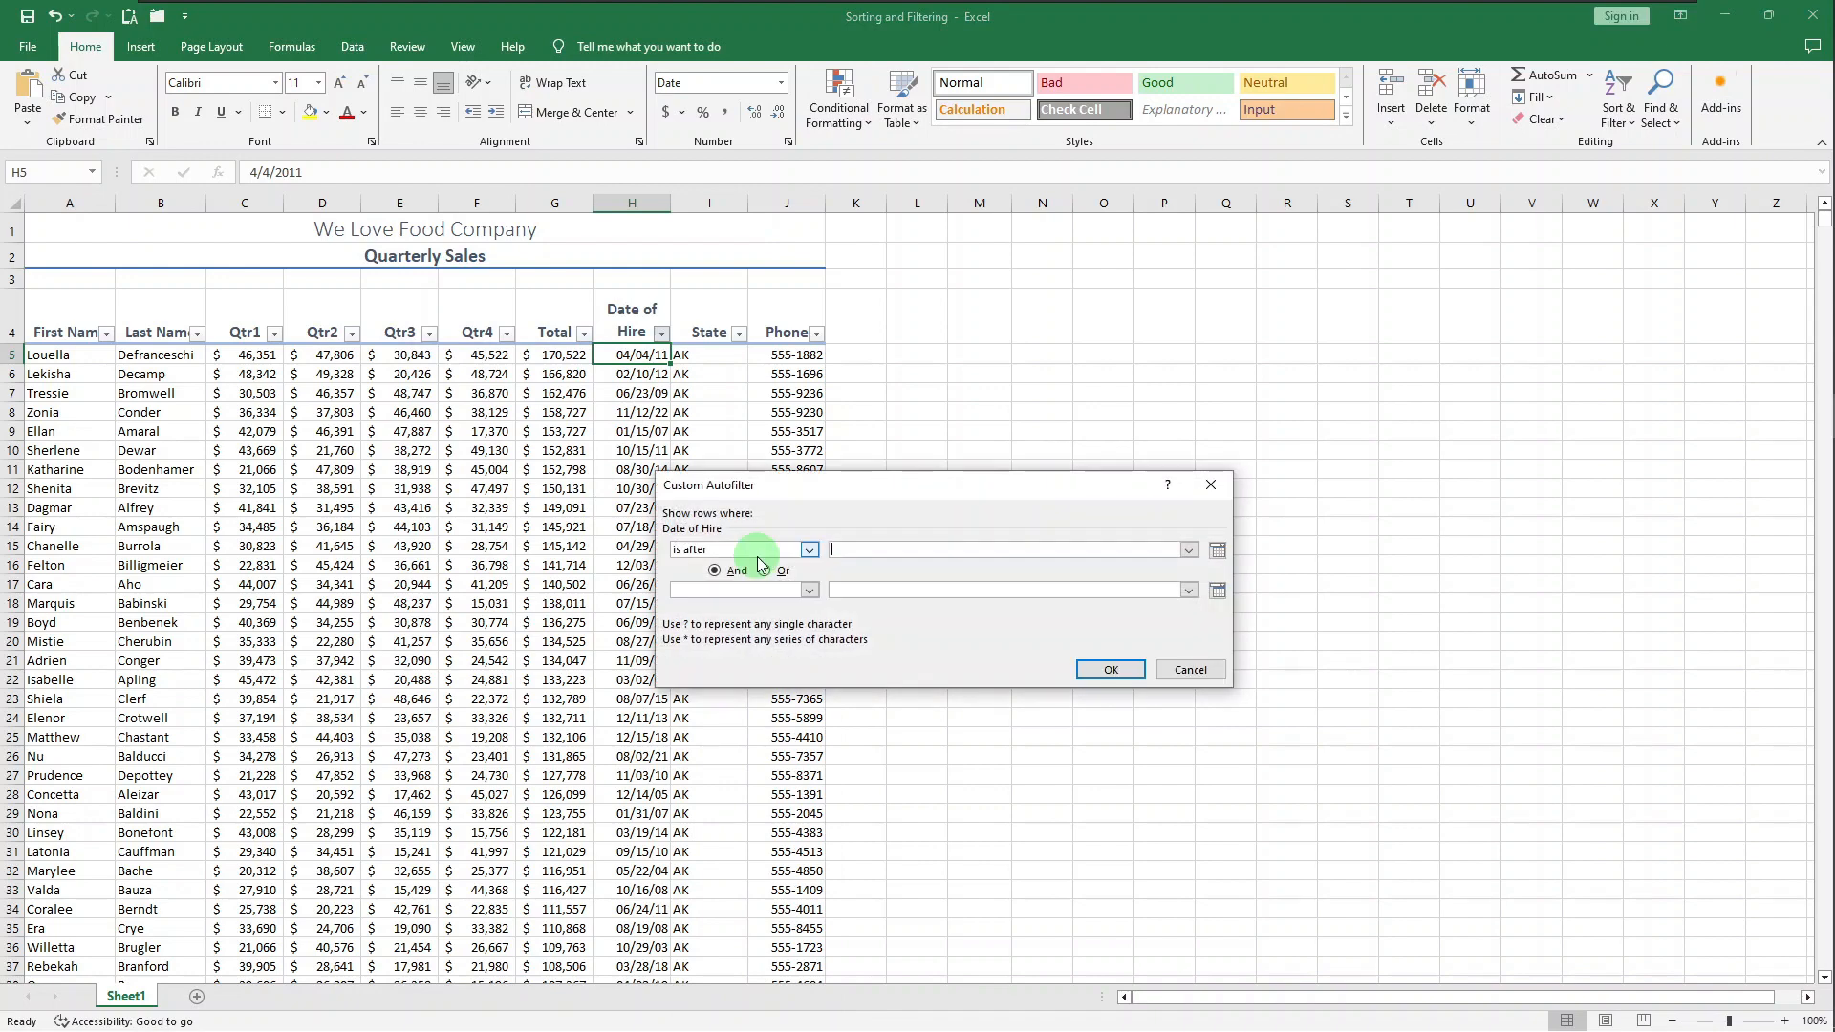
left_click(1118, 666)
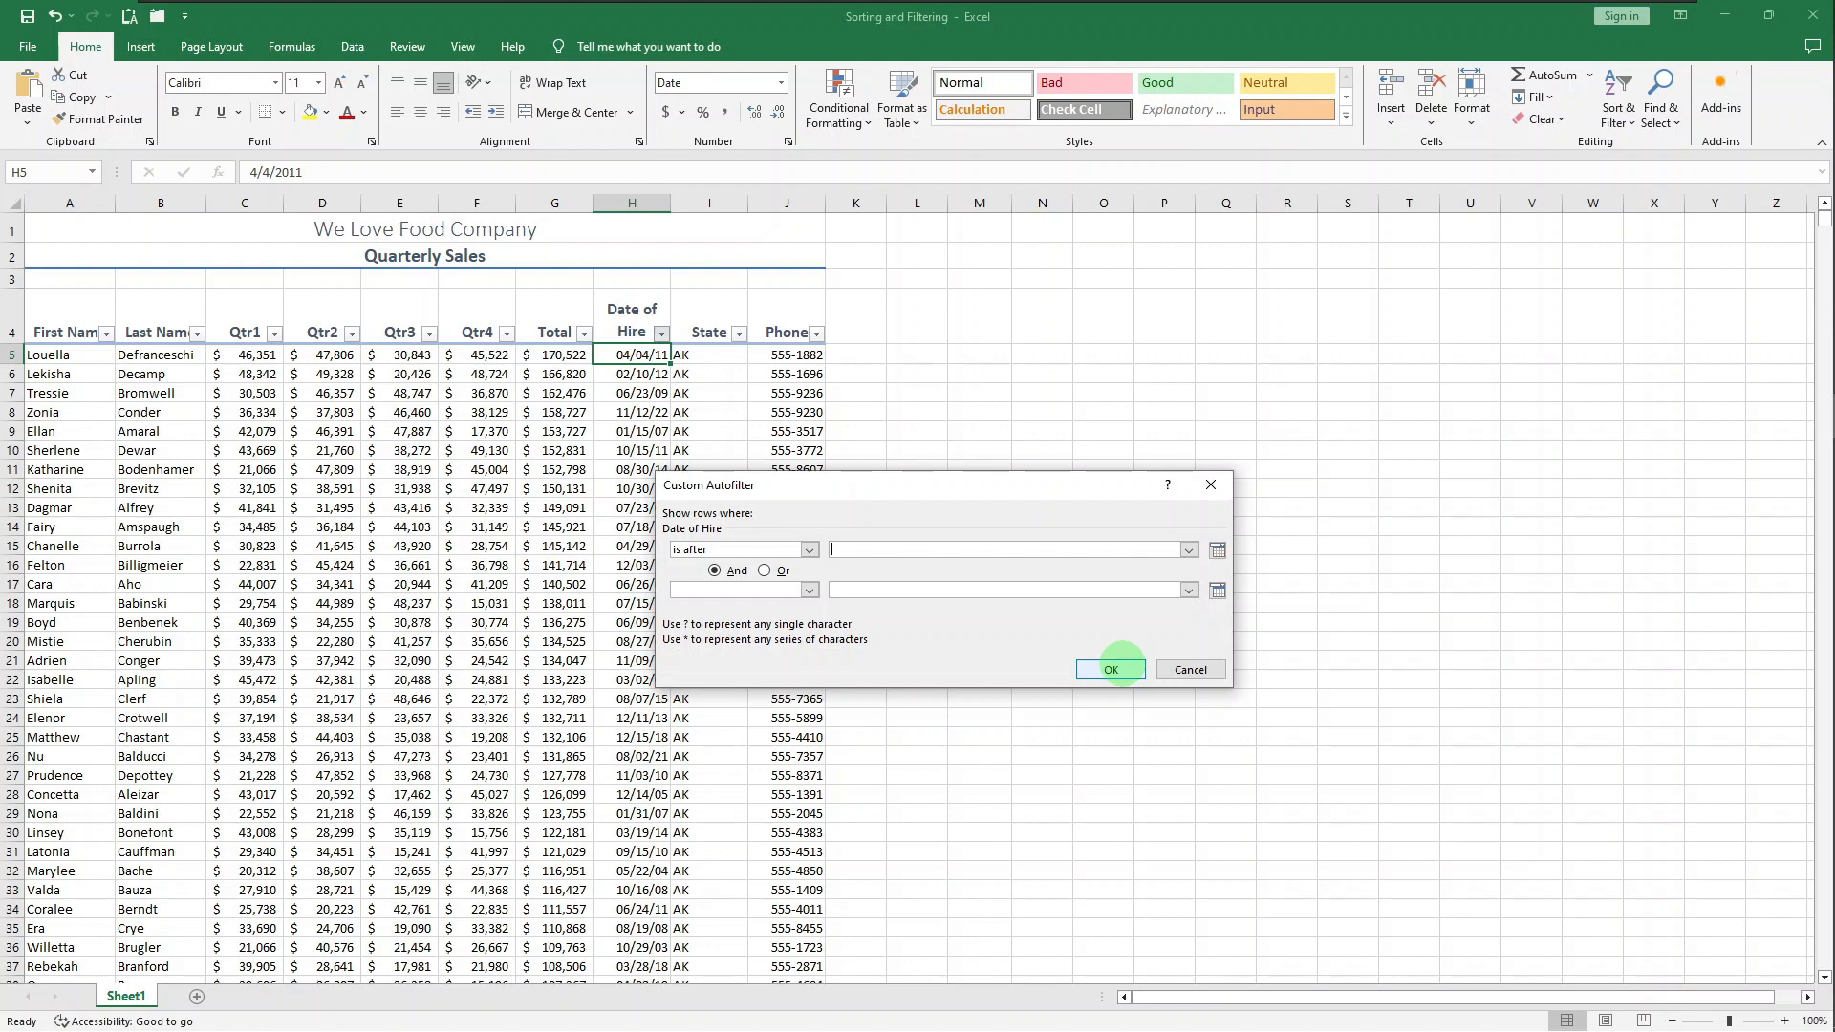
type("12/31/2013")
left_click(1116, 668)
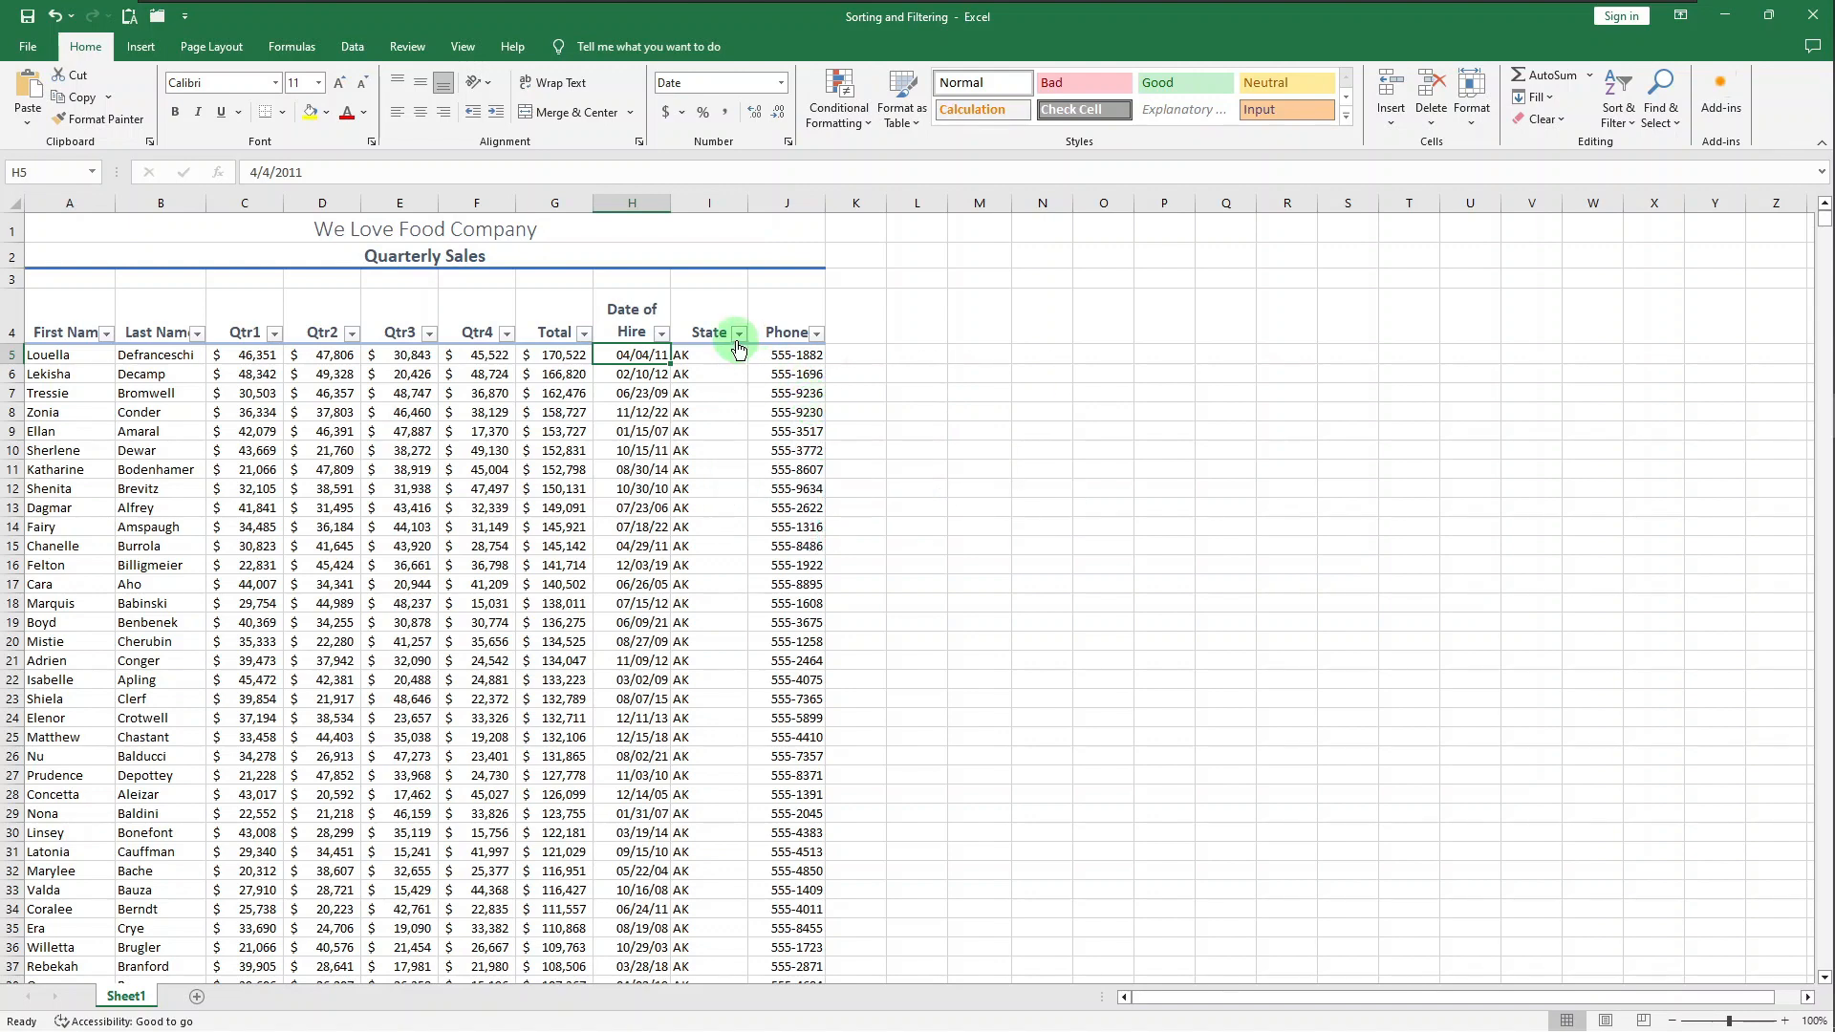
Step: Filter the State column with a custom text filter that shows rows where the state equals TX or equals HI
left_click(740, 333)
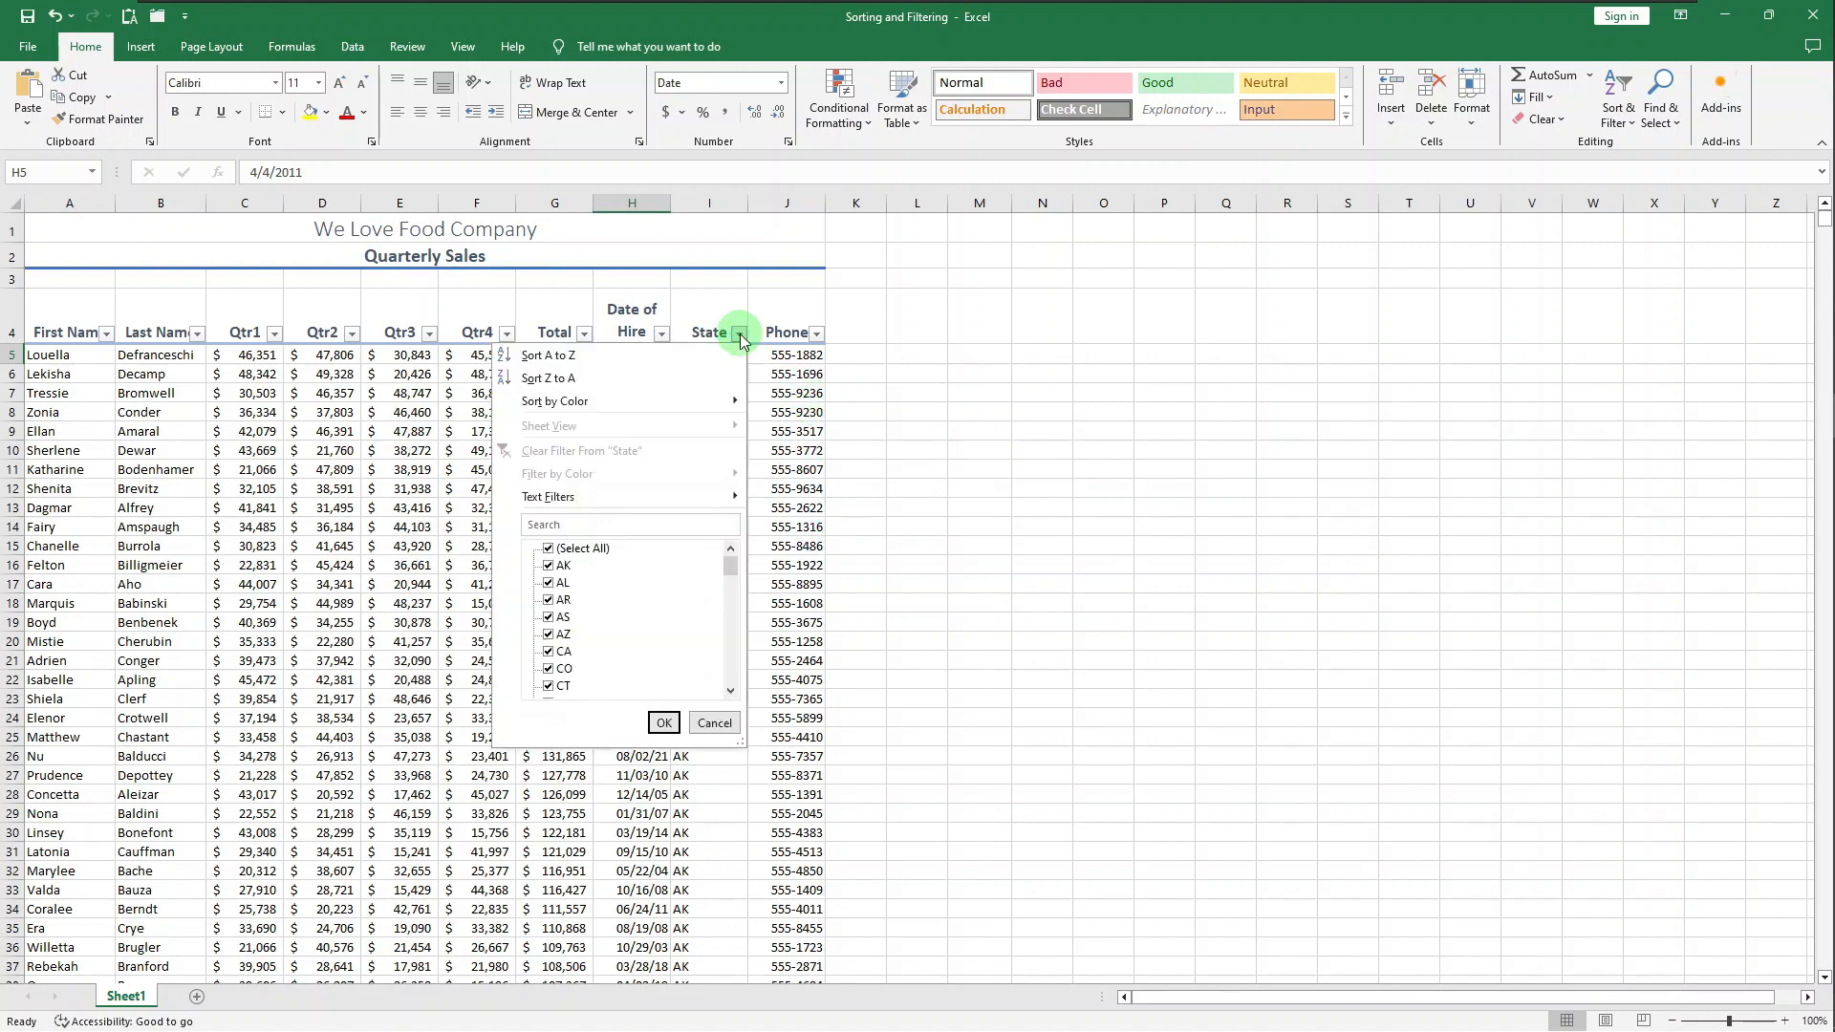
mouse_move(700, 503)
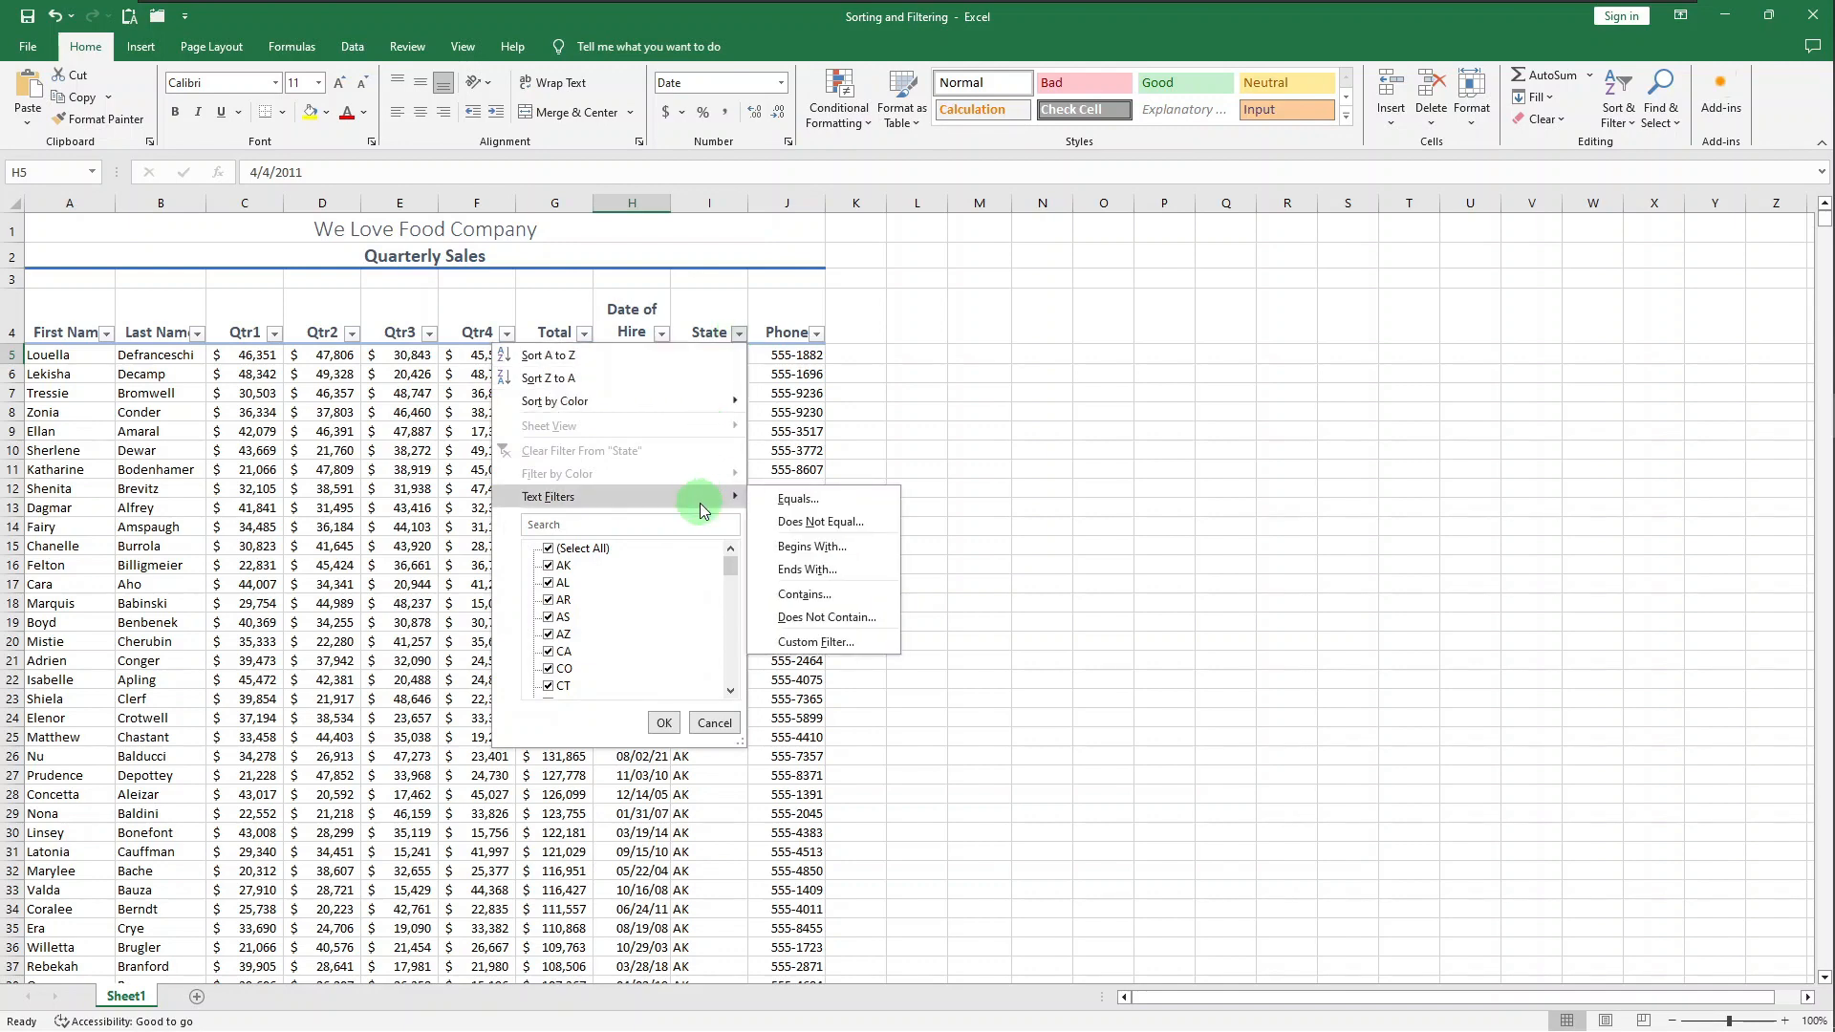
left_click(783, 501)
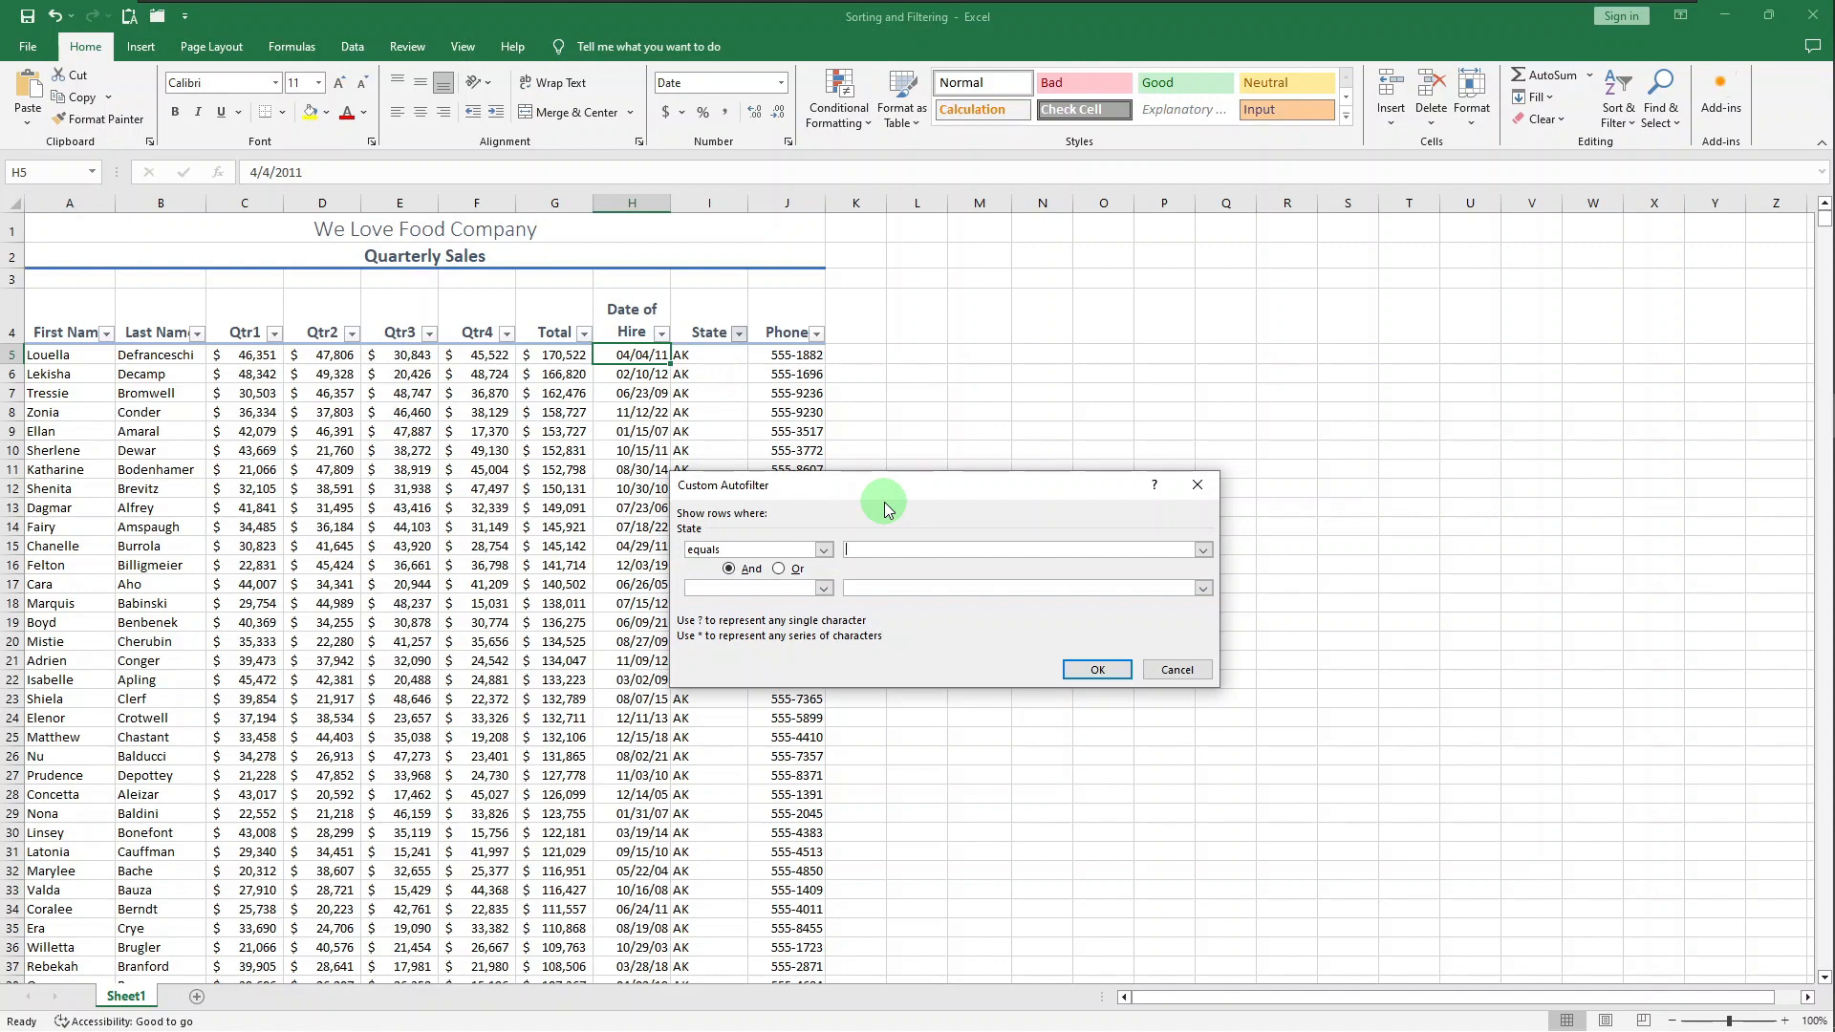
type("TX")
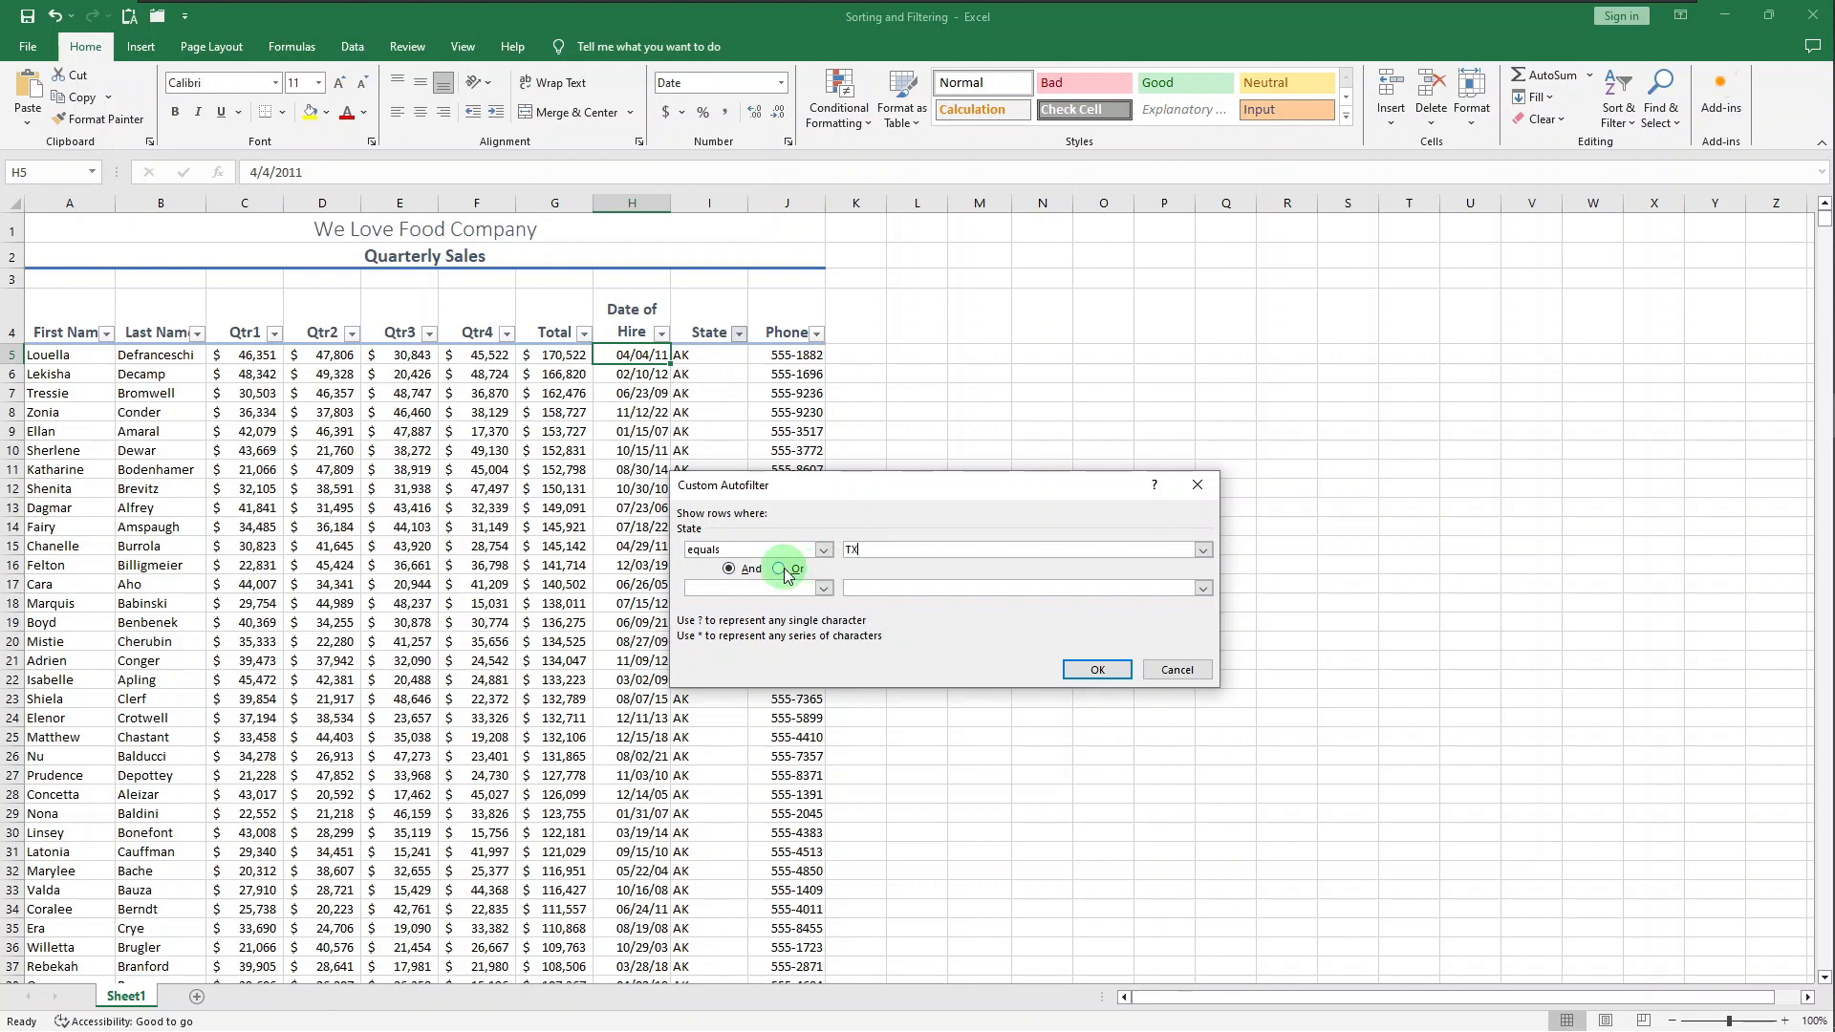
left_click(786, 572)
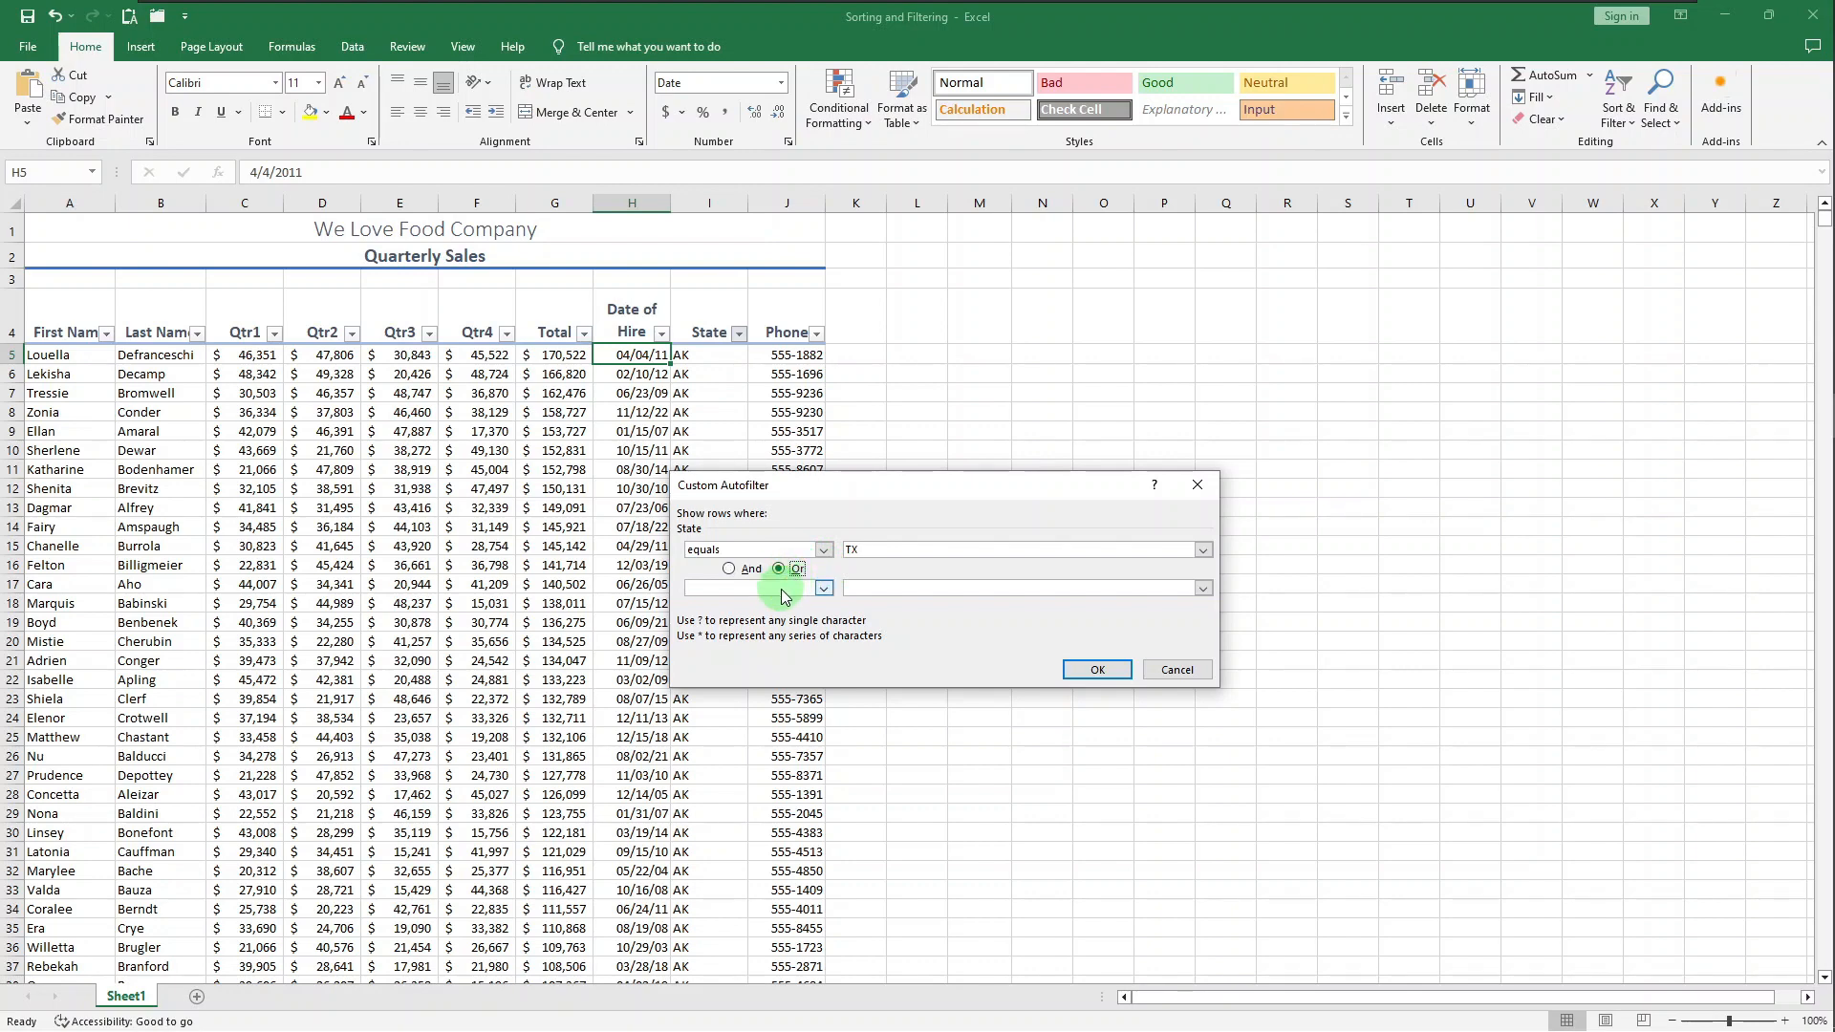
left_click(812, 593)
left_click(765, 605)
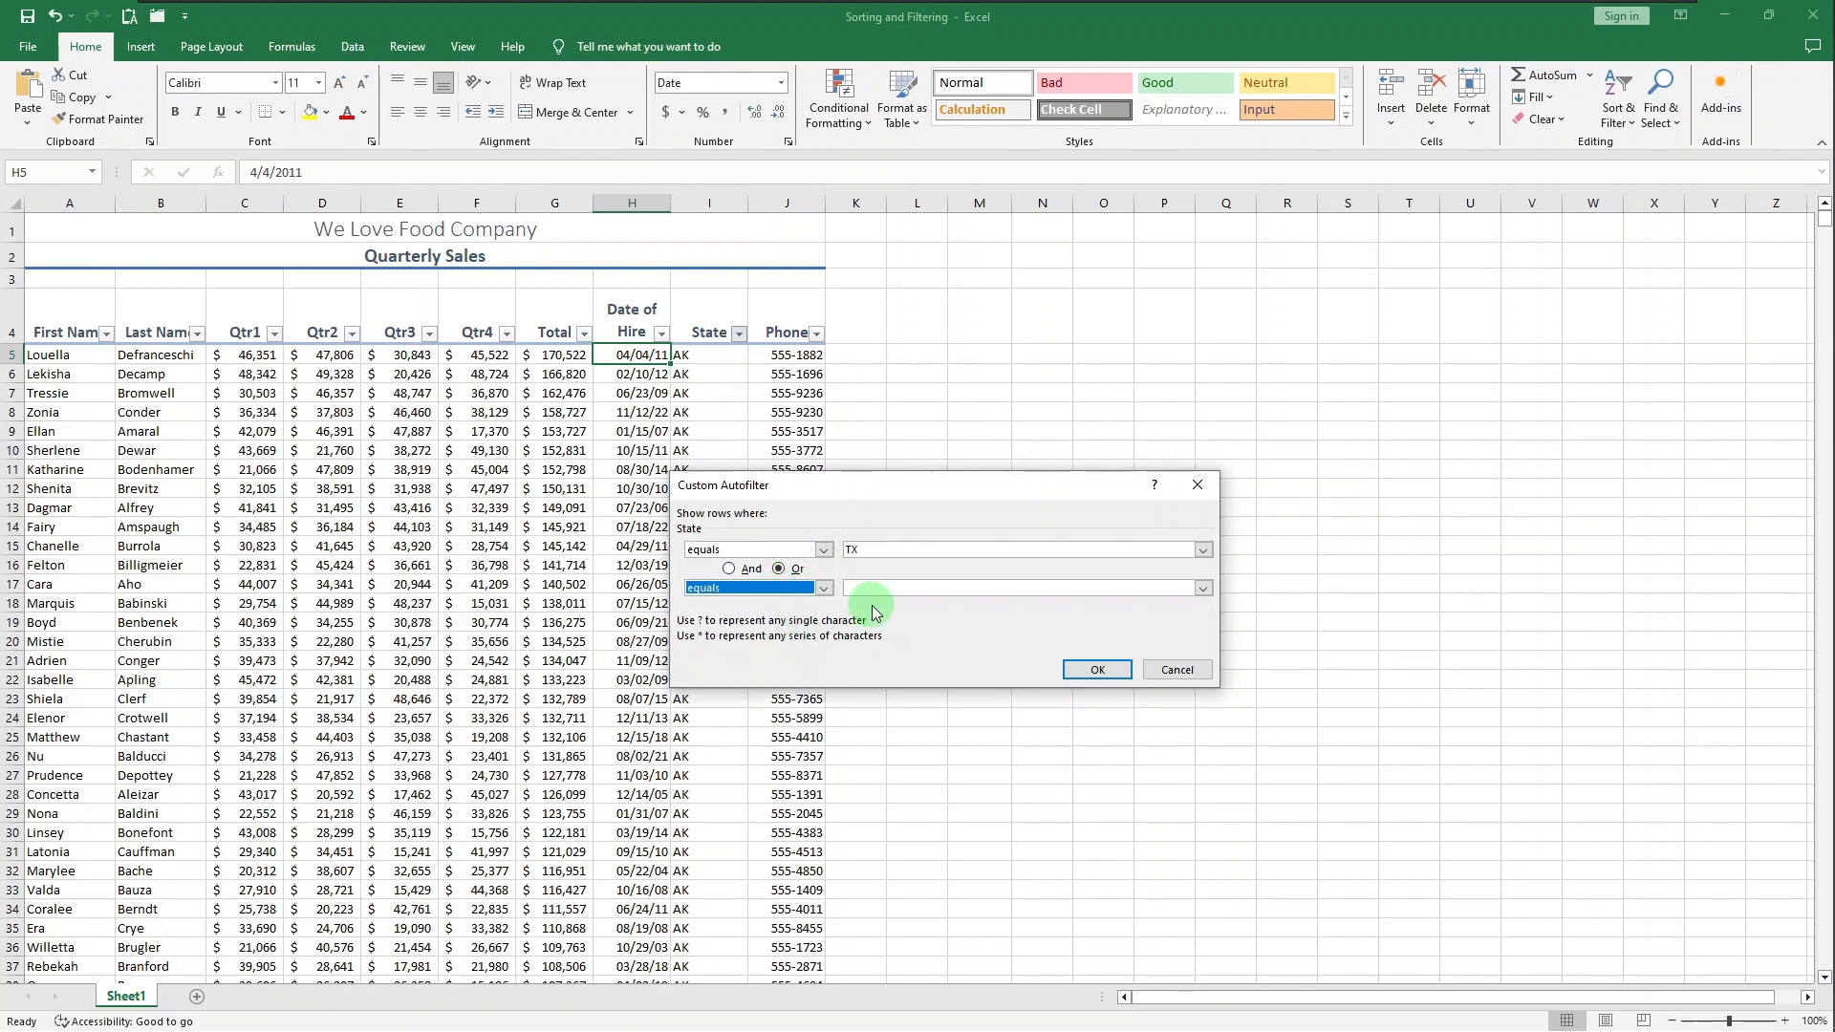
left_click(882, 593)
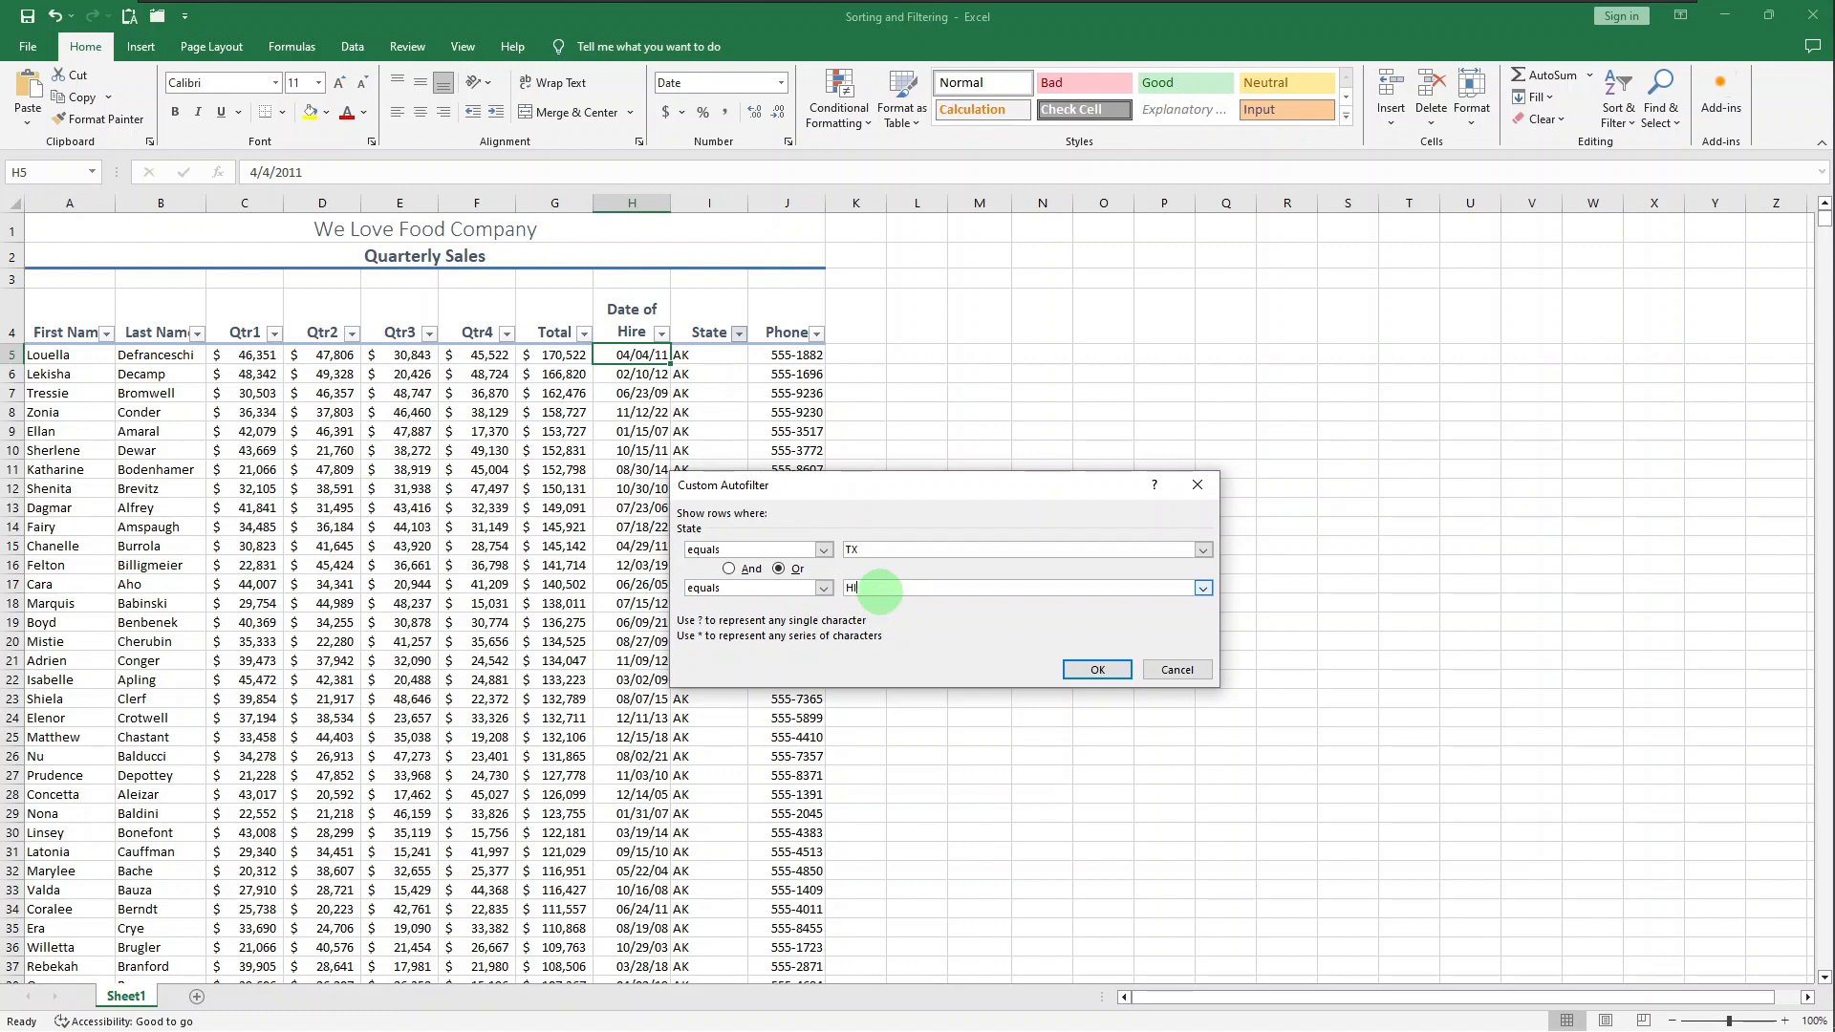
left_click(1096, 672)
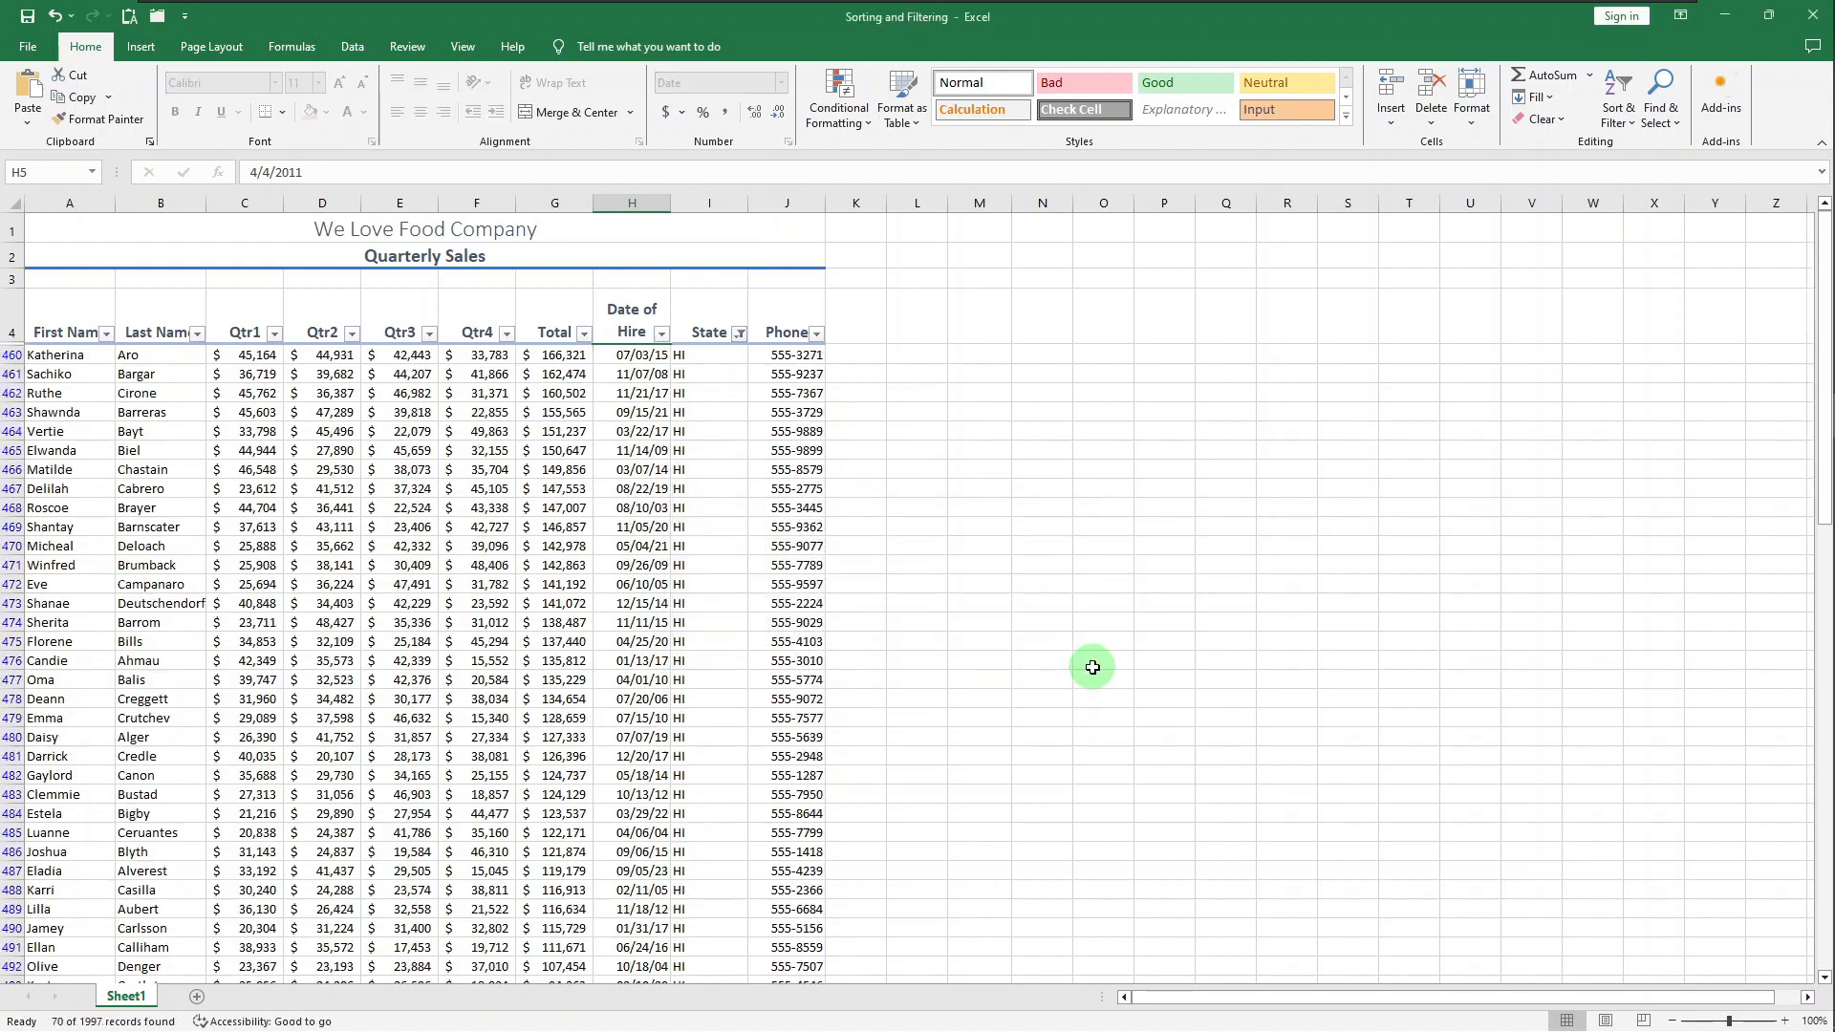
scroll(1108, 483, "down", 20)
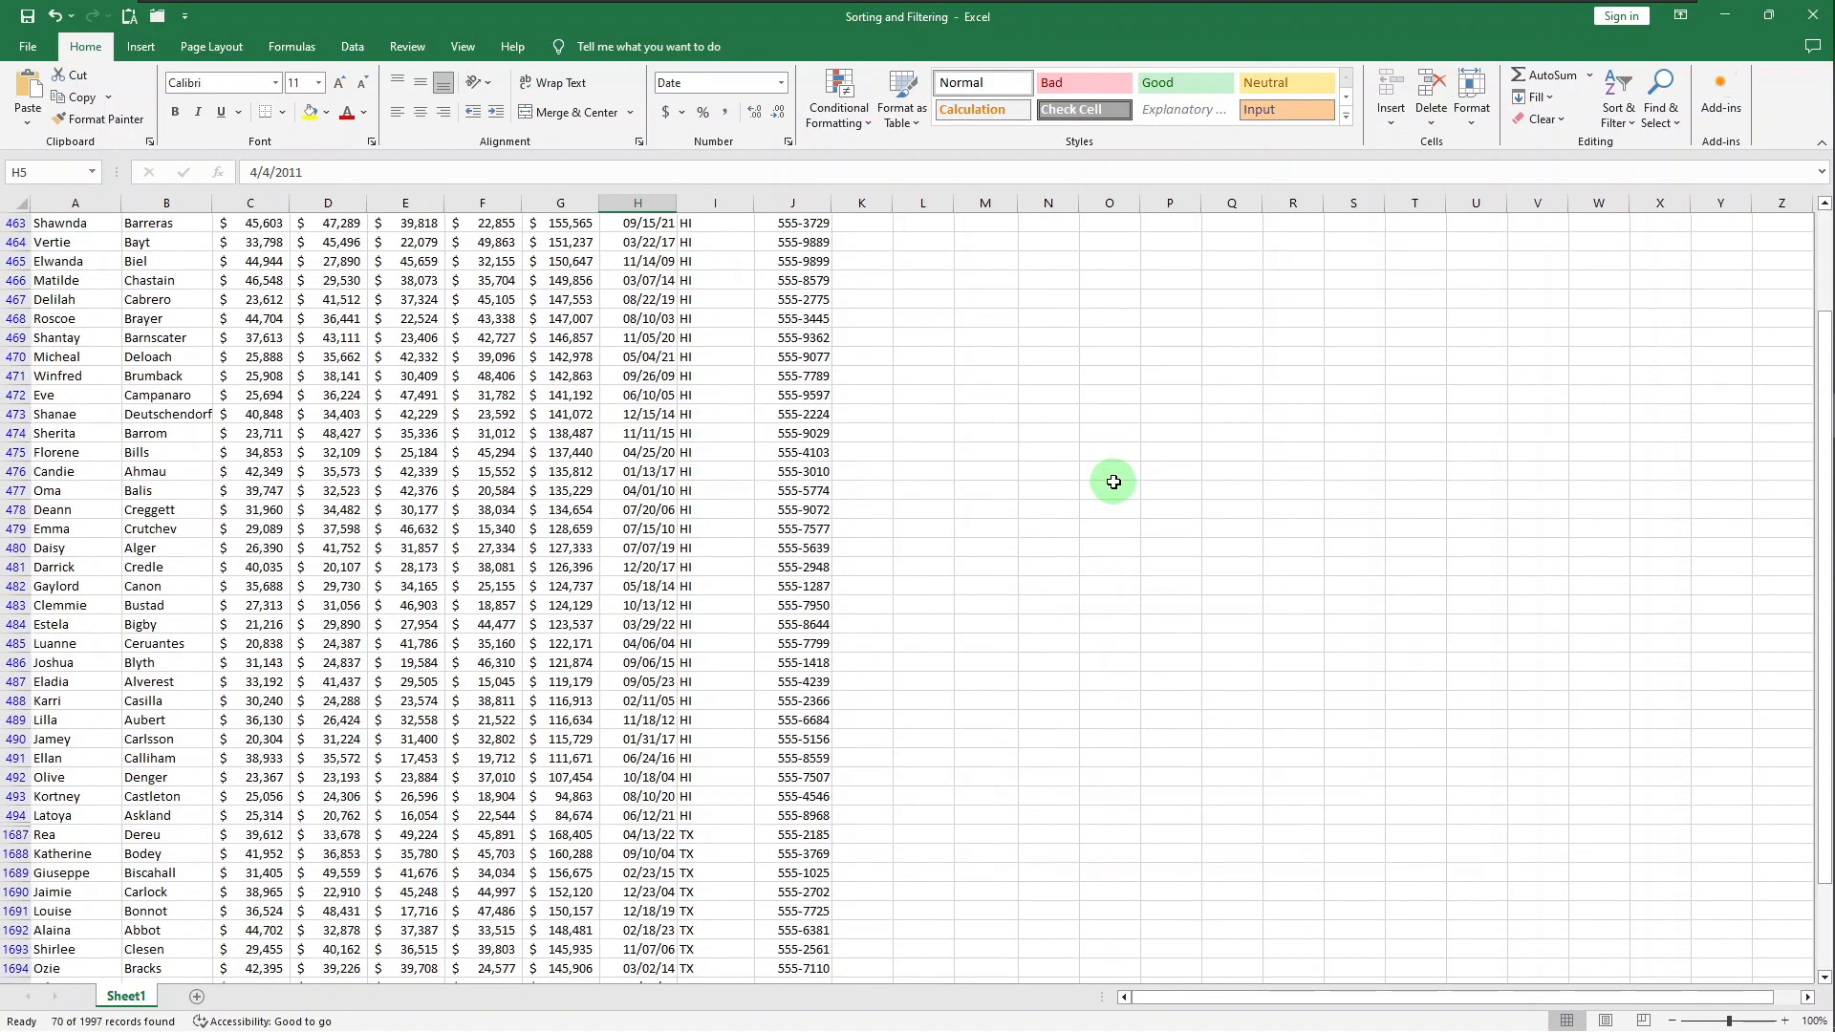